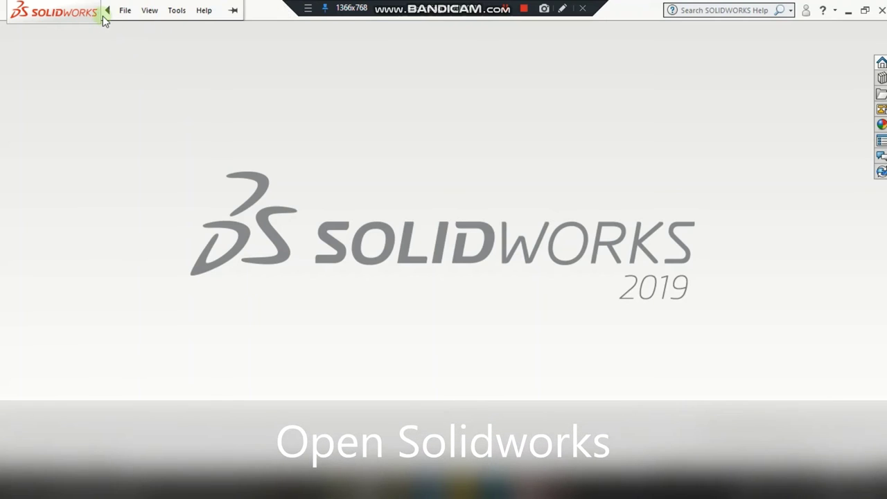
Create a new part document and set its unit system to MMGS (millimeter, gram, second).
left_click(123, 11)
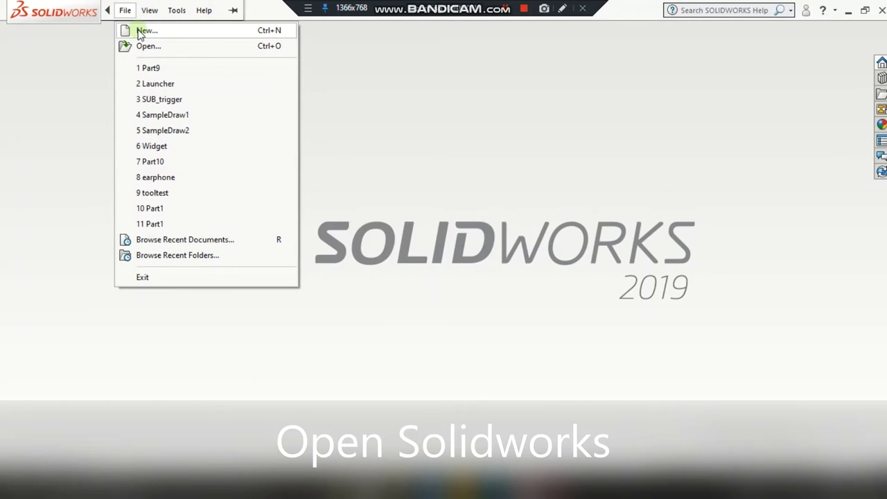
left_click(140, 32)
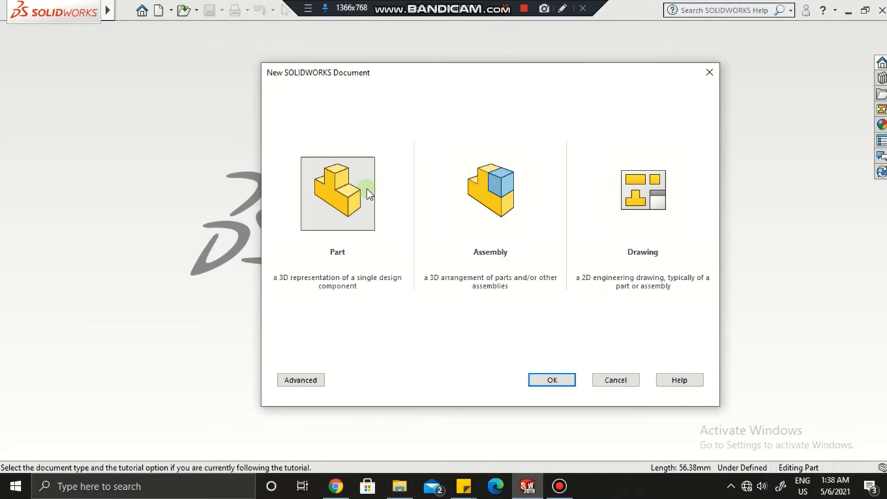
left_click(366, 188)
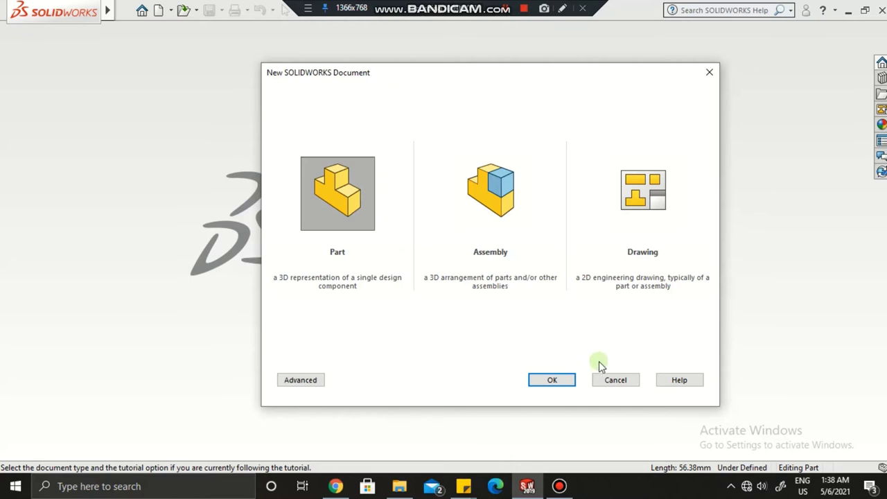
left_click(565, 383)
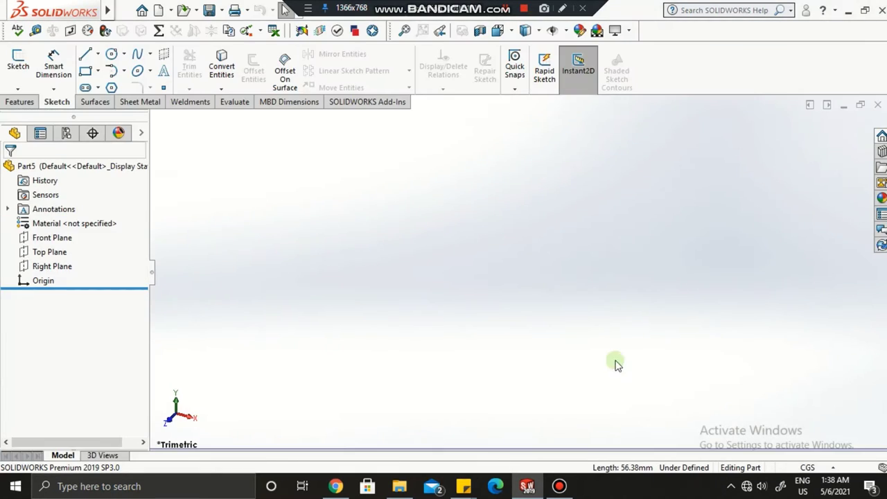
left_click(822, 468)
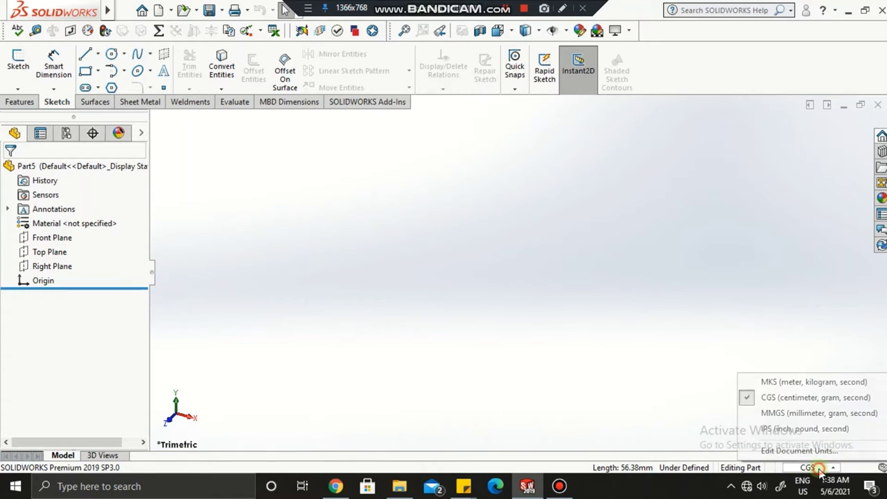
left_click(773, 414)
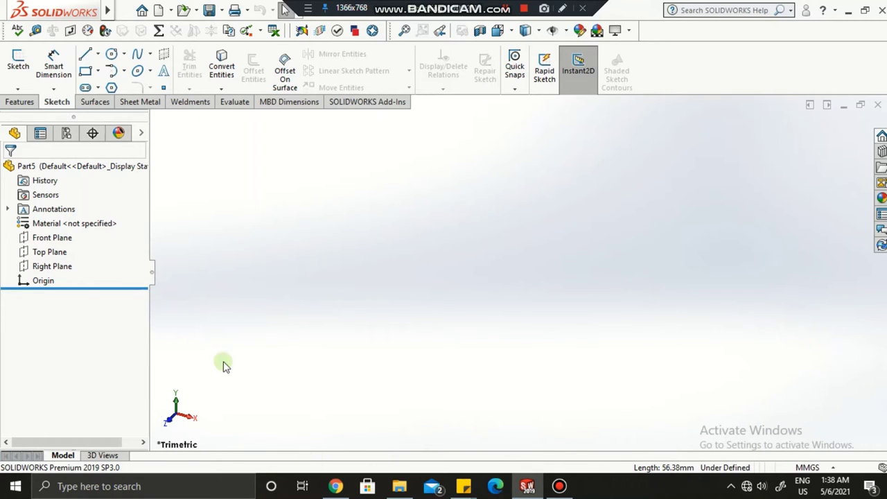
Start a sketch on the Front Plane and draw a vertical construction line about 75 mm up from the origin.
left_click(52, 238)
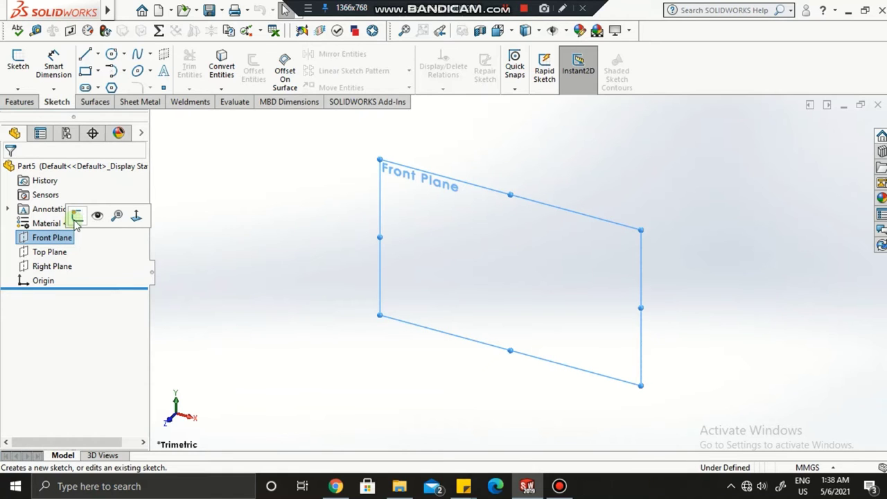
left_click(76, 218)
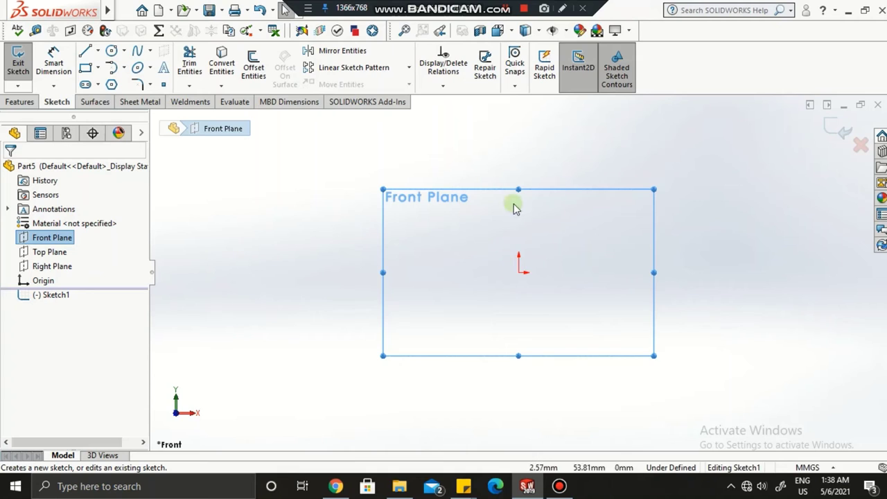
left_click(199, 216)
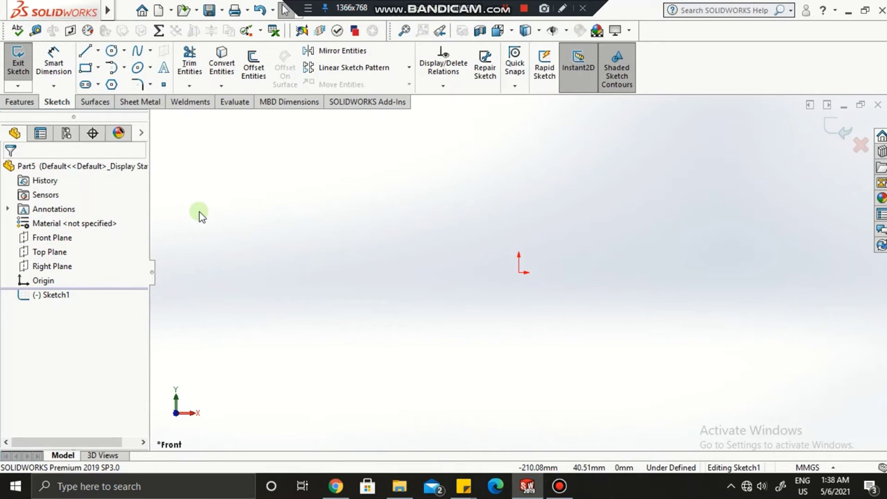
left_click(98, 54)
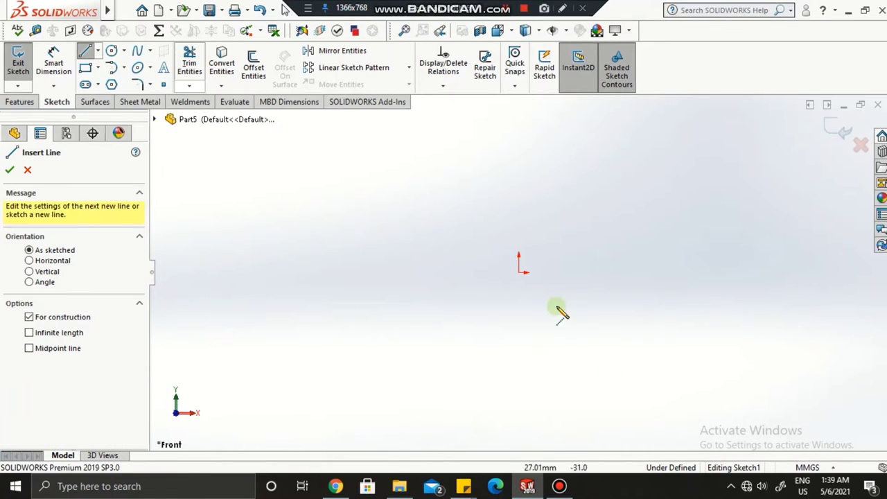
left_click(520, 272)
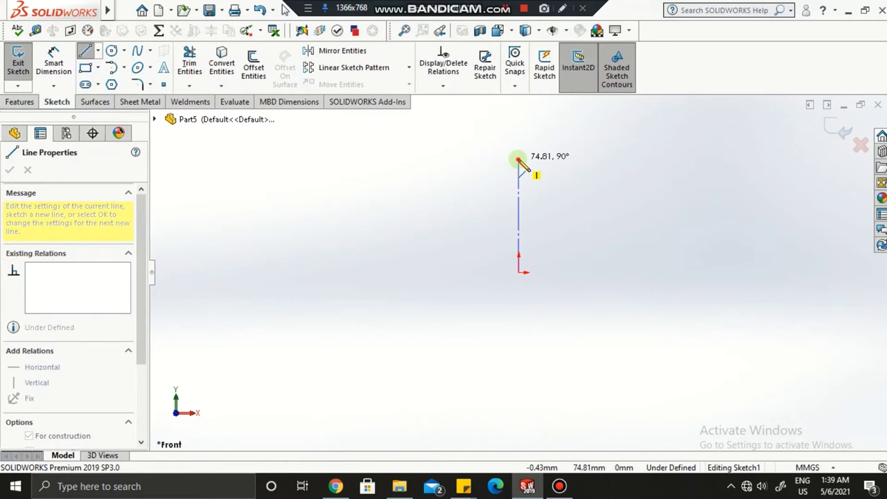
left_click(519, 160)
key("Escape")
Draw an open profile from the origin: about 60 mm left, 26 mm up-left at 45°, 21 mm up-right, 21 mm down-right, and horizontally to the centerline.
left_click(87, 55)
left_click(518, 273)
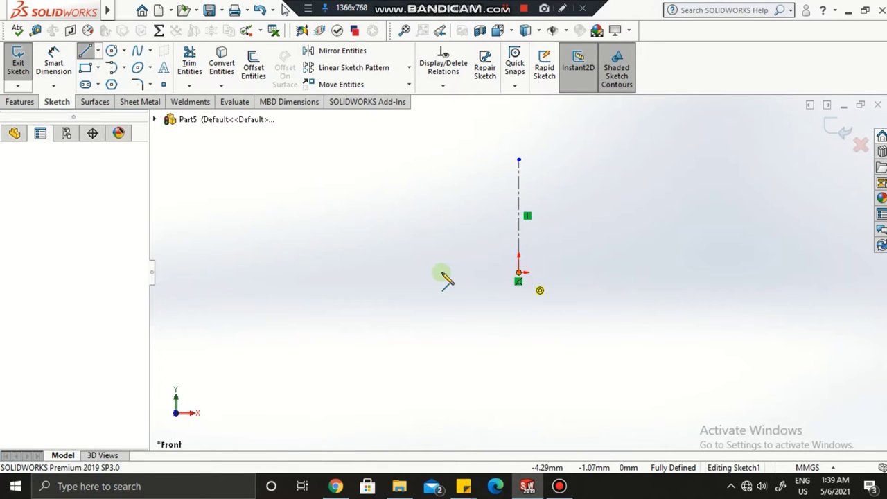
left_click(427, 272)
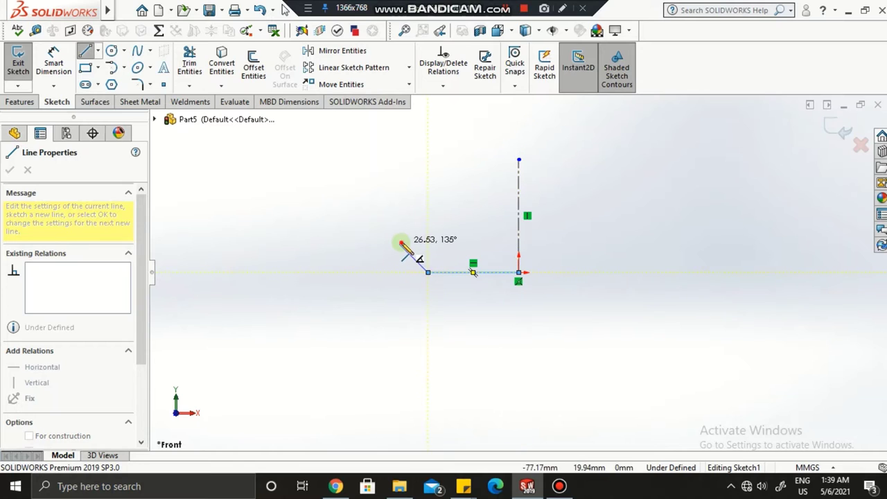
left_click(399, 244)
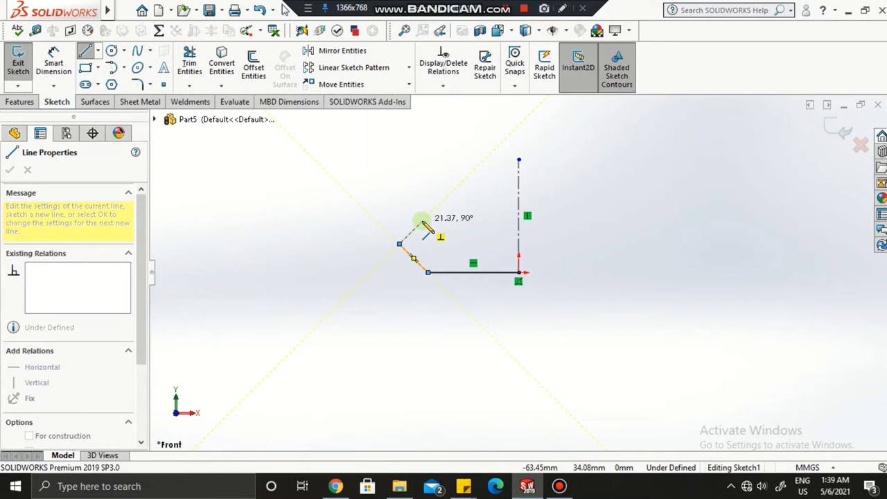
left_click(422, 221)
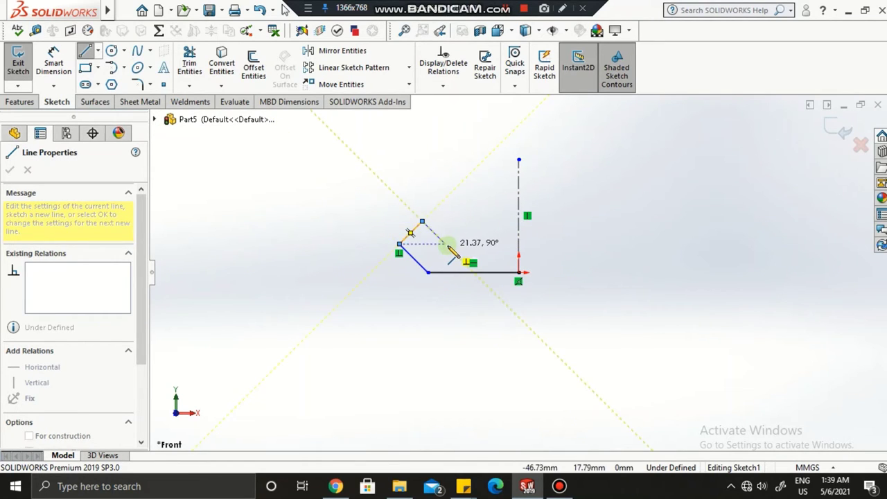
left_click(445, 244)
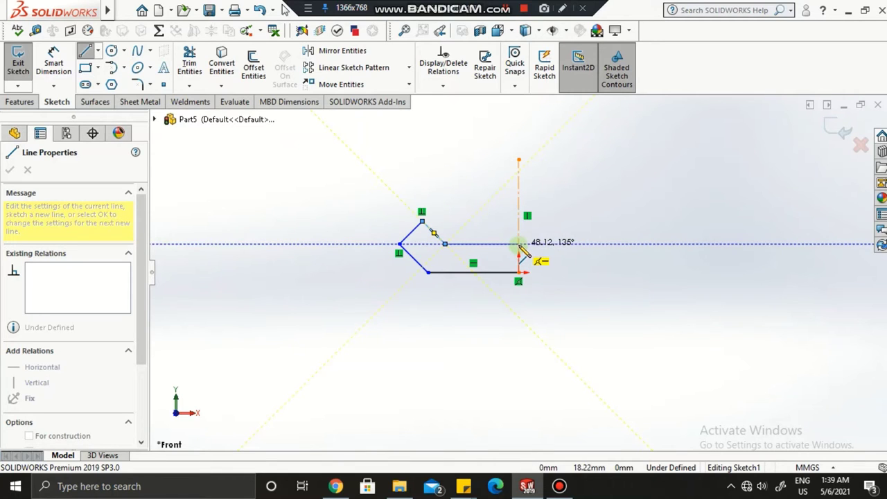
left_click(519, 244)
double_click(534, 262)
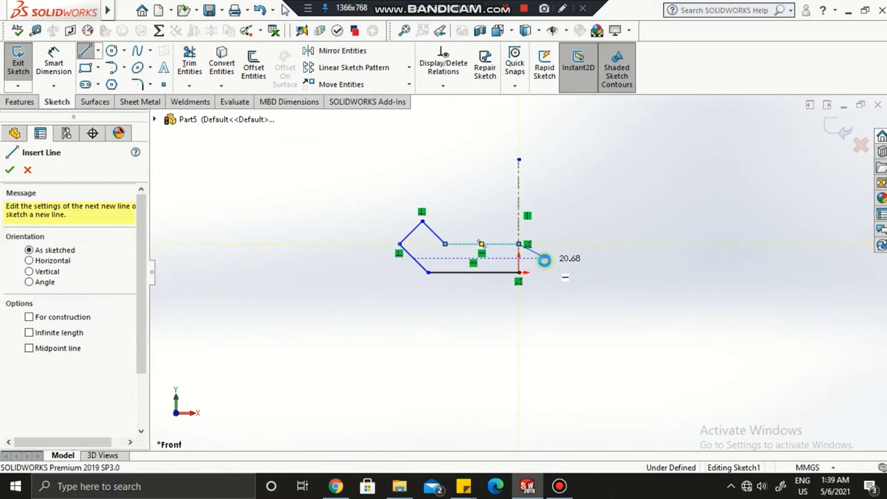
key("Escape")
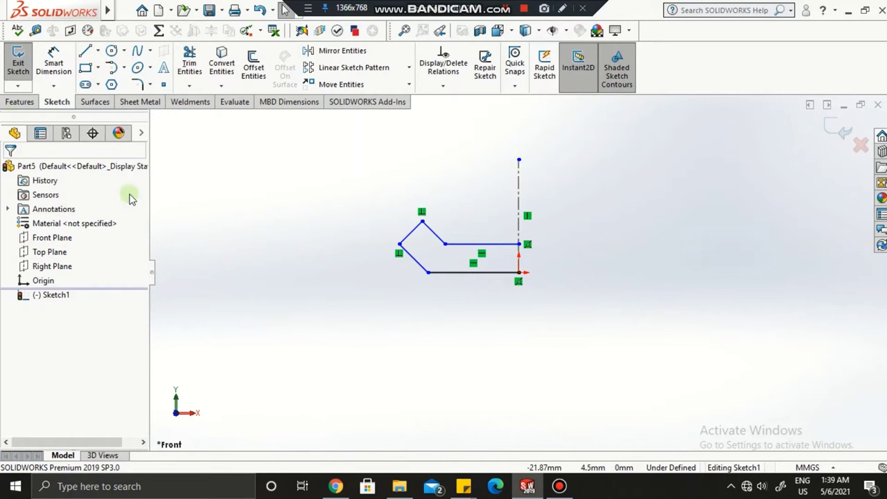
Dimension the profile's bottom horizontal line to 85 mm.
left_click(55, 62)
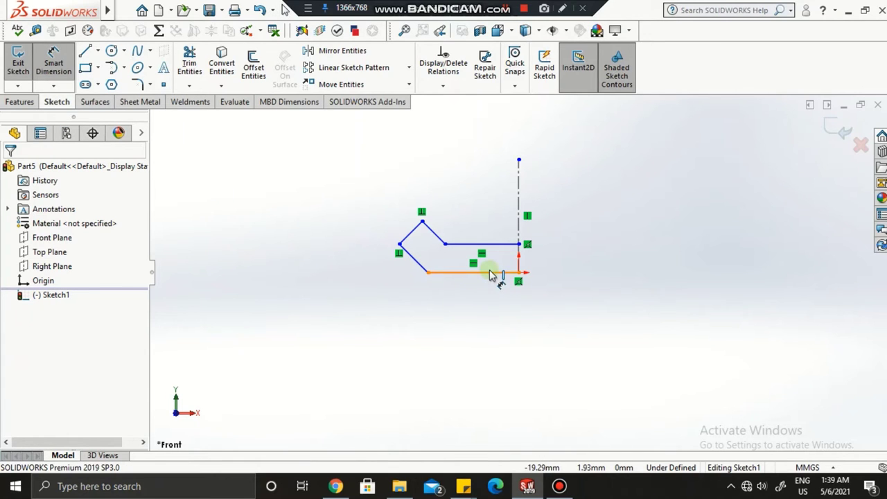
left_click(486, 295)
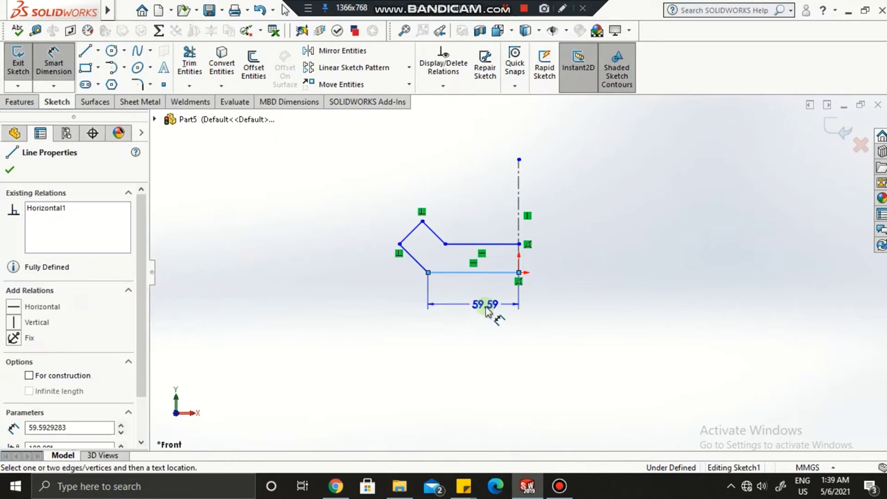
left_click(487, 313)
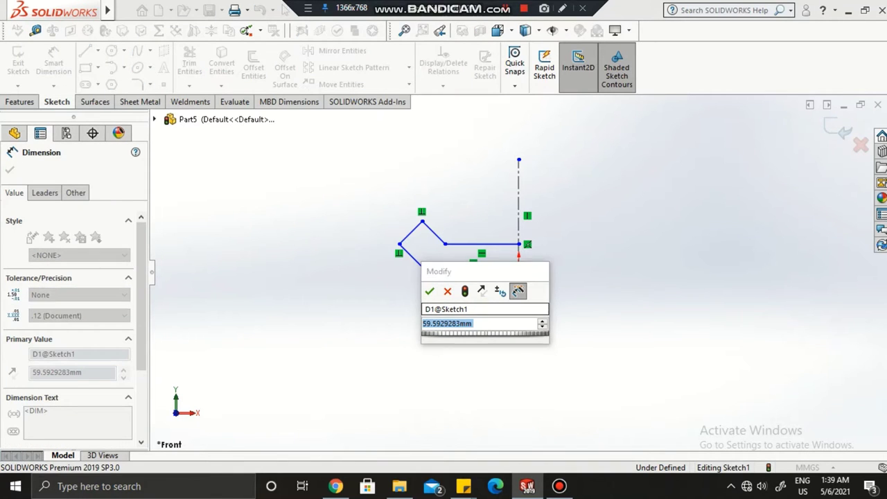
type("85")
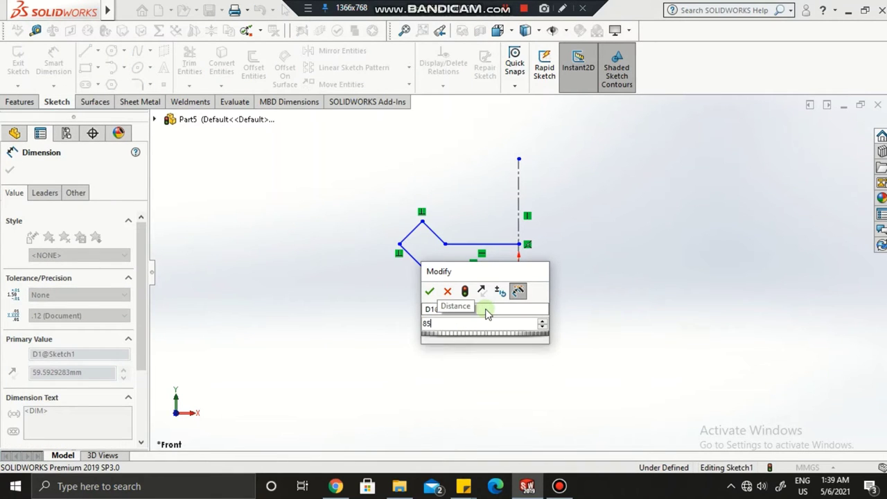
key("Return")
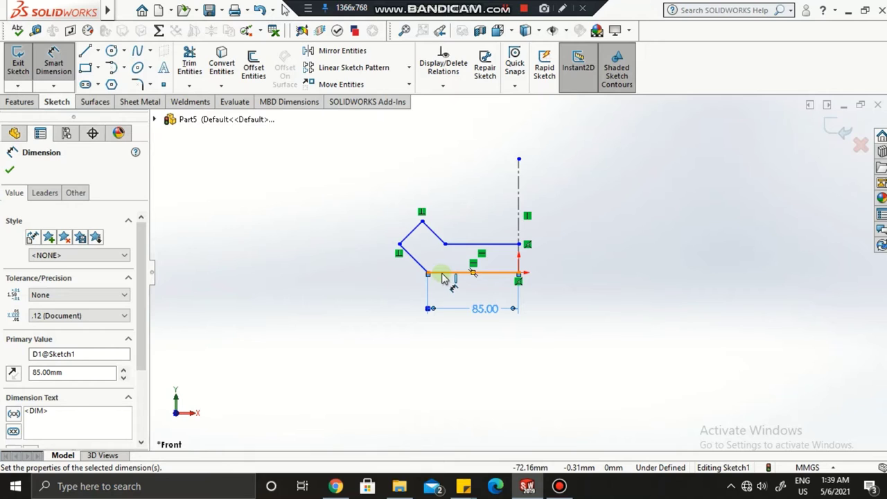
Add a 45° angle dimension between the bottom horizontal line and the adjoining outer slanted line.
left_click(444, 278)
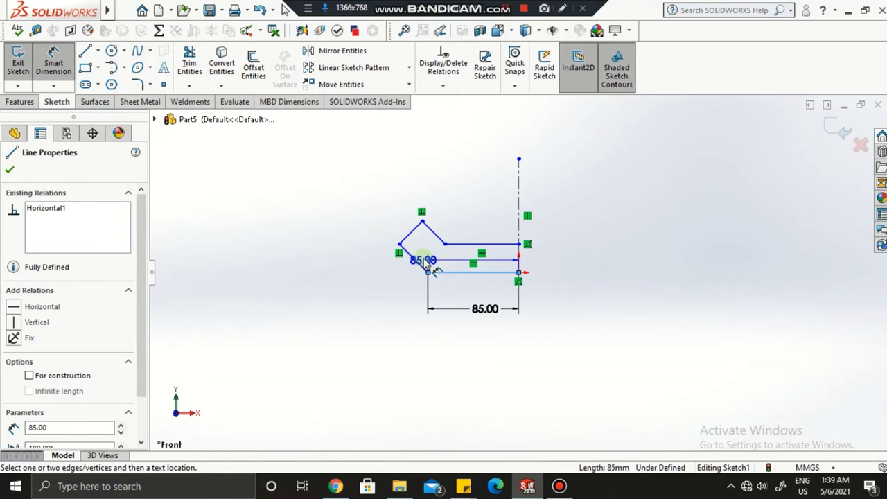
left_click(417, 262)
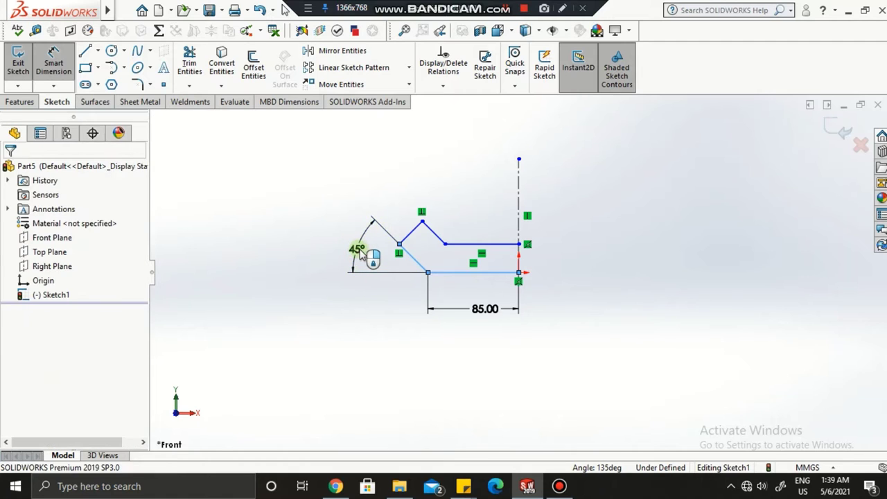
left_click(359, 251)
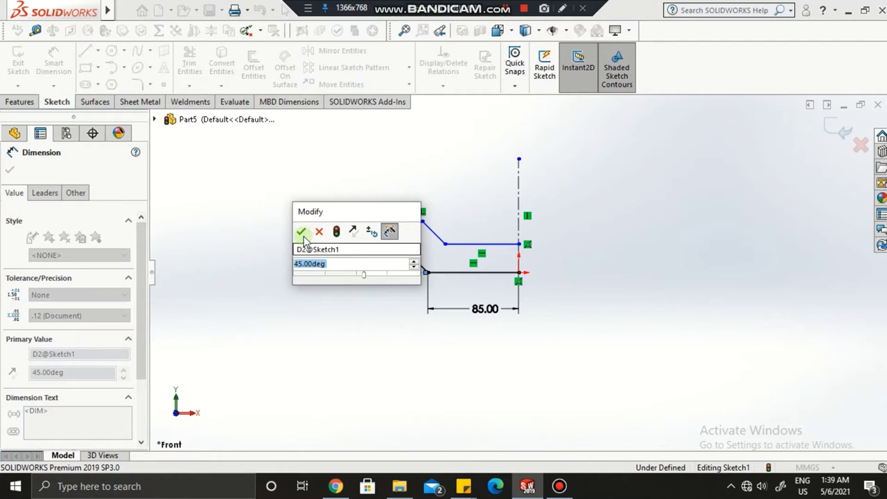
left_click(301, 234)
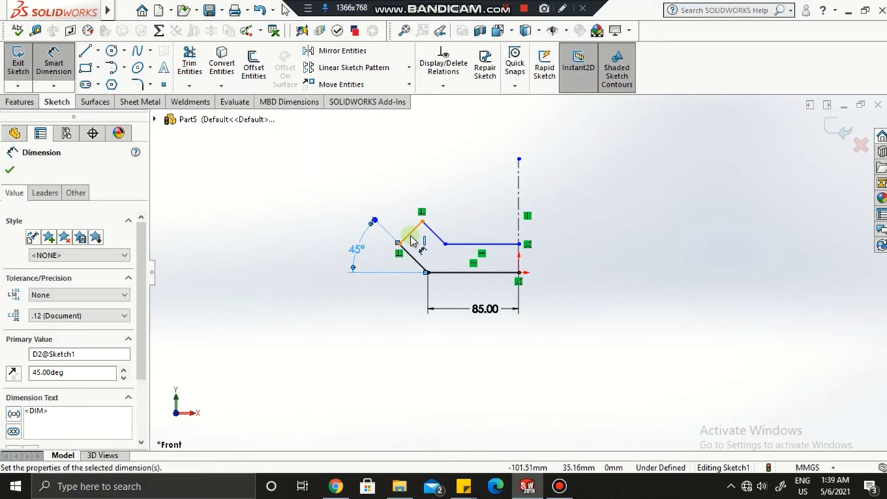
Dimension the short end line perpendicular to the outer slanted line to 28 mm.
left_click(406, 232)
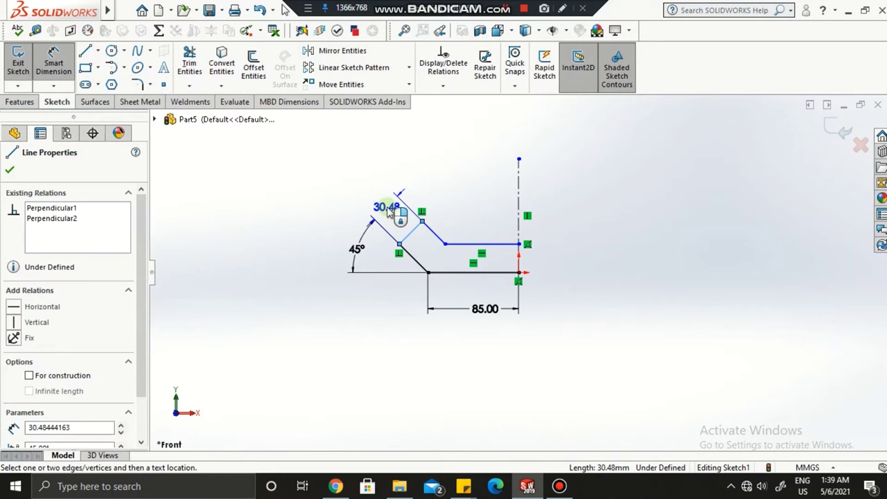
left_click(388, 211)
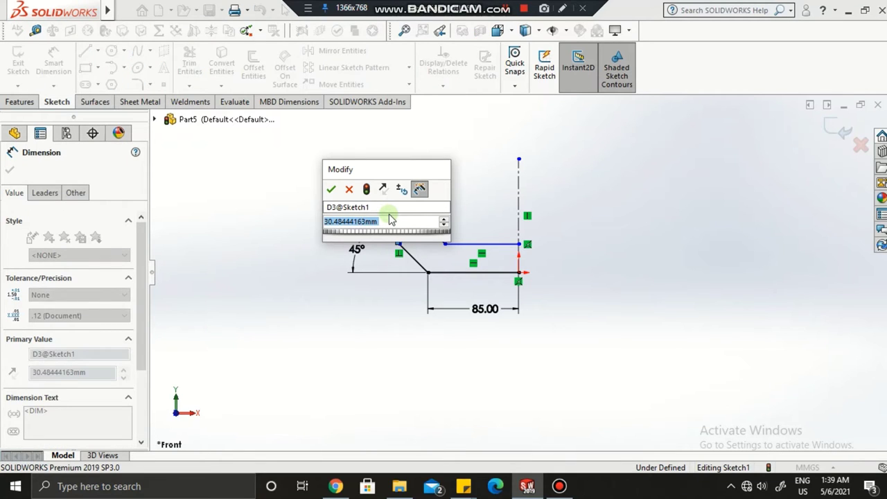
type("28")
key("Return")
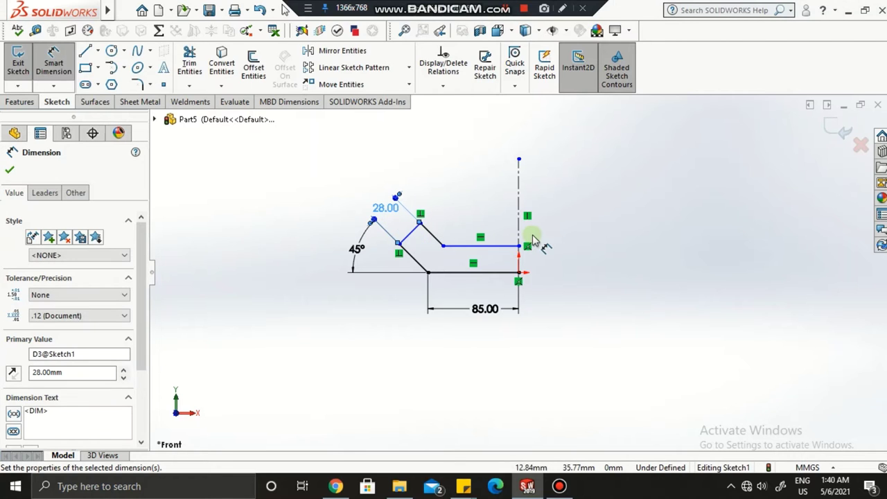
Dimension the inner slanted line to 26 mm and finish dimensioning.
left_click(449, 220)
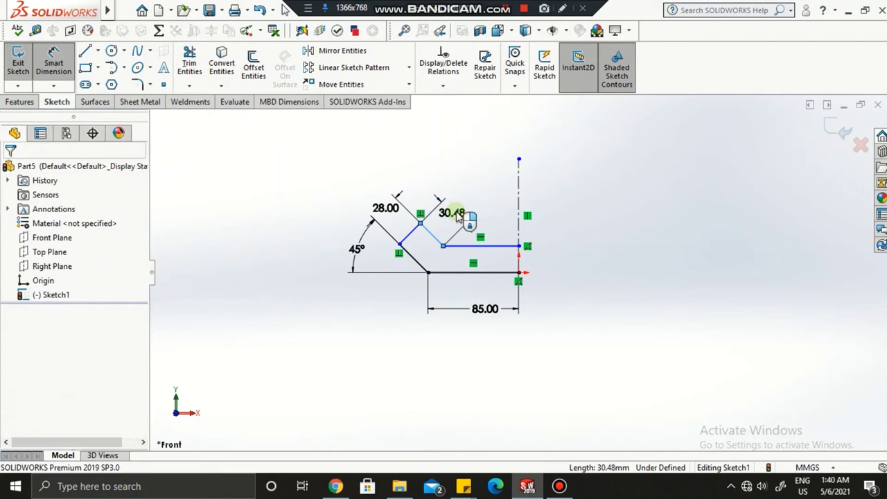
left_click(454, 215)
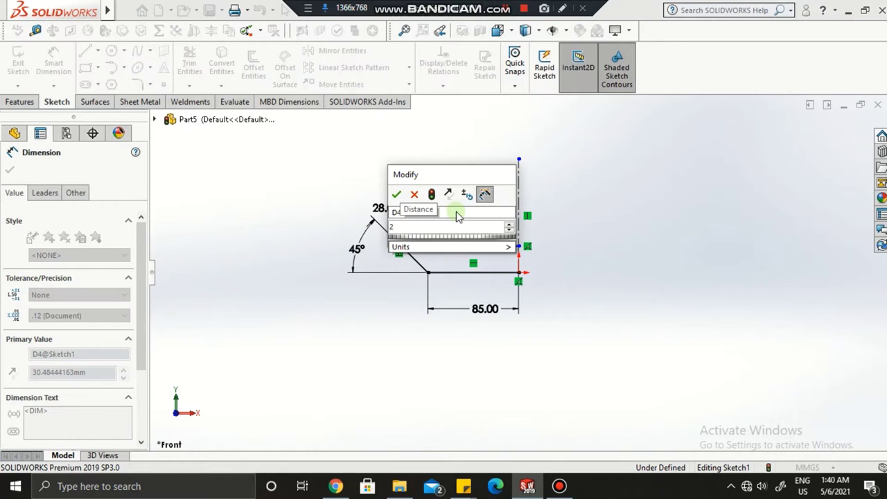
type("26")
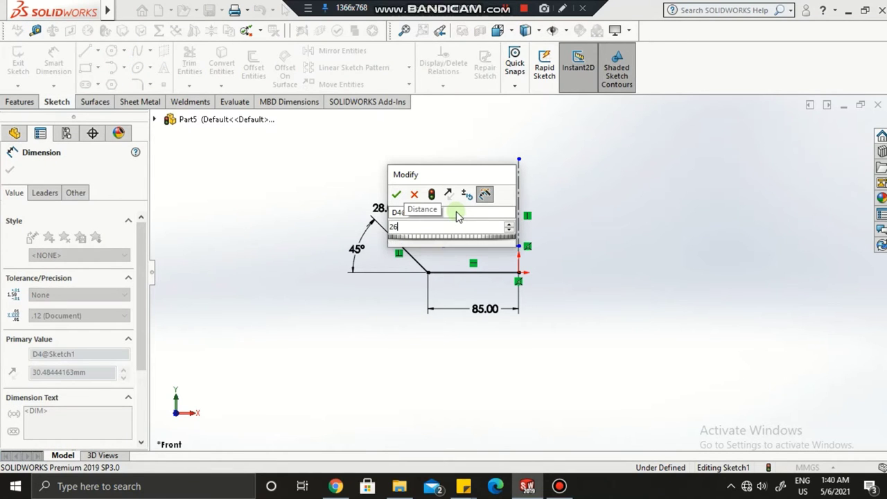
key("Return")
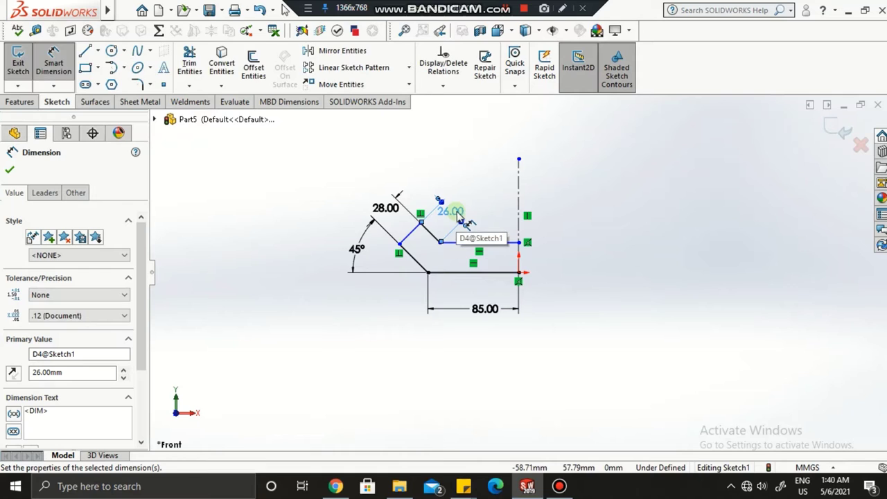
left_click(11, 170)
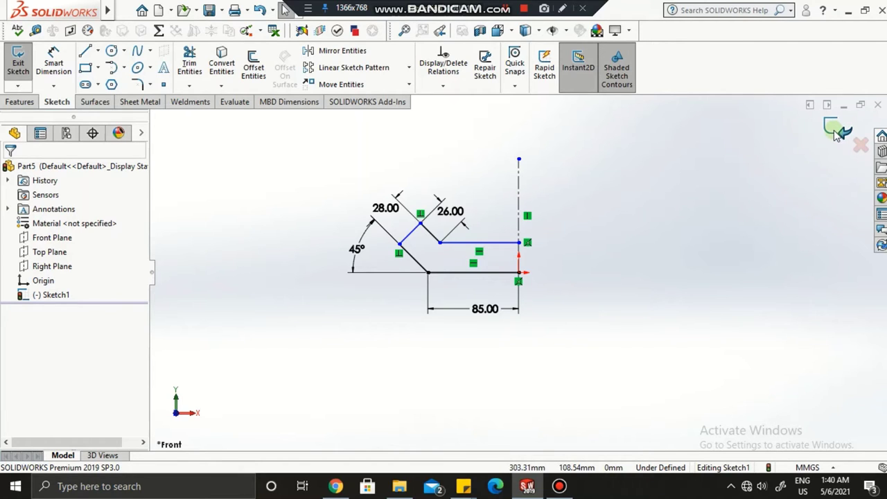
Dimension the vertical distance between the profile's two open endpoints on the centerline to 24 mm and exit the sketch.
left_click(52, 71)
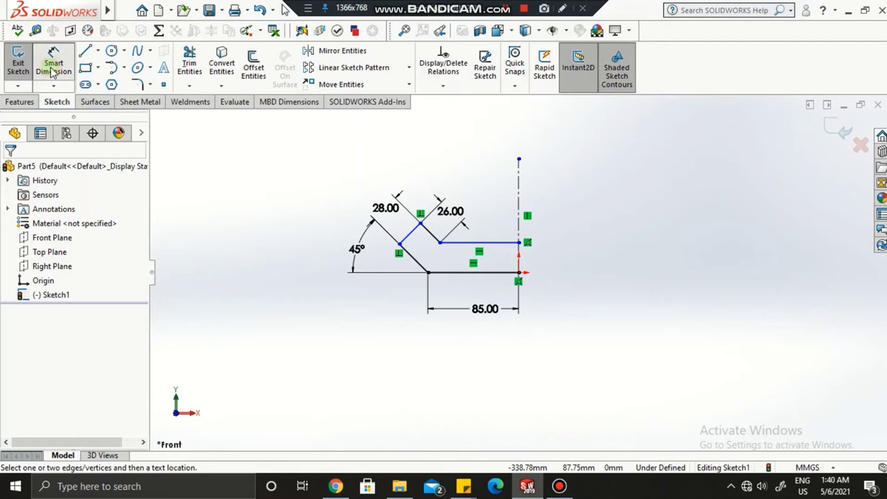
left_click(519, 243)
left_click(518, 272)
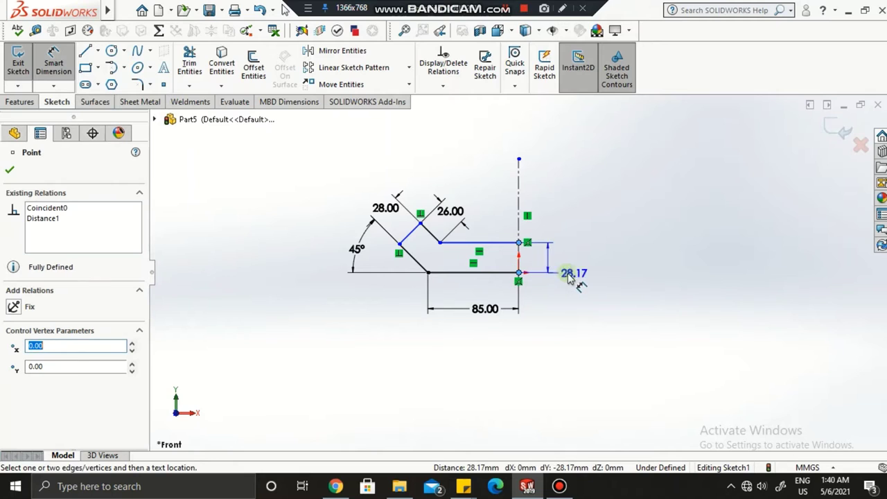
left_click(575, 261)
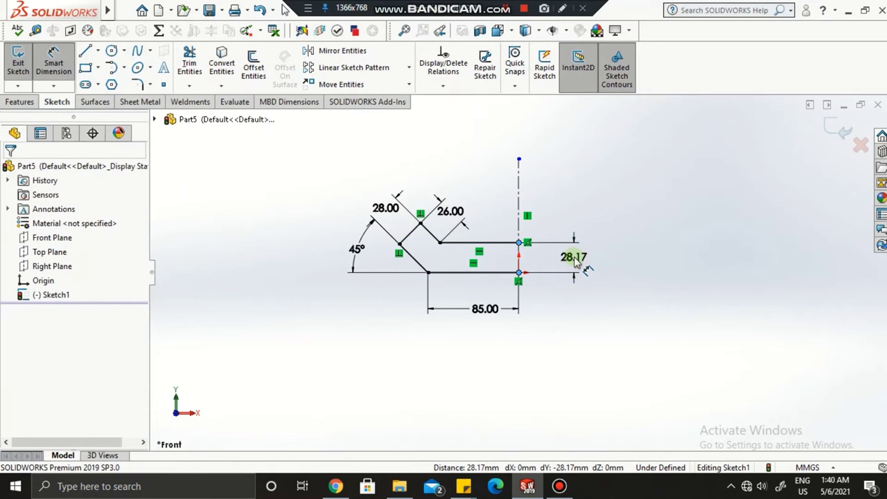
left_click(574, 262)
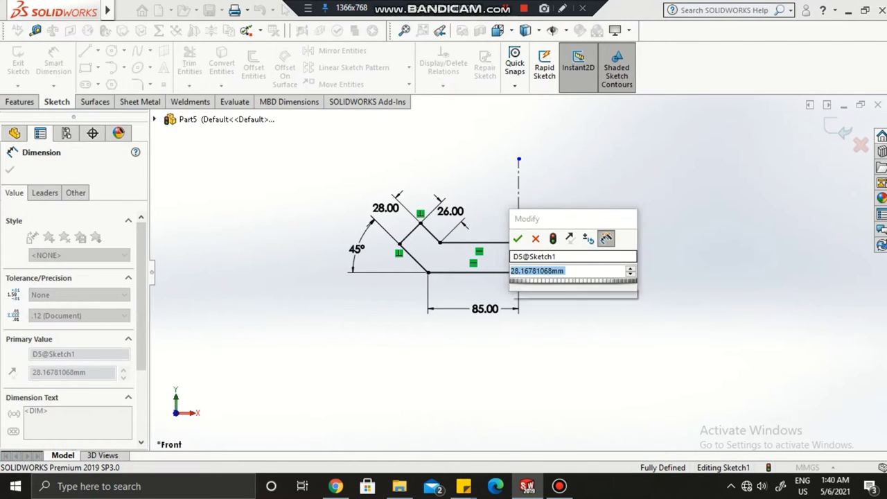
key("Return")
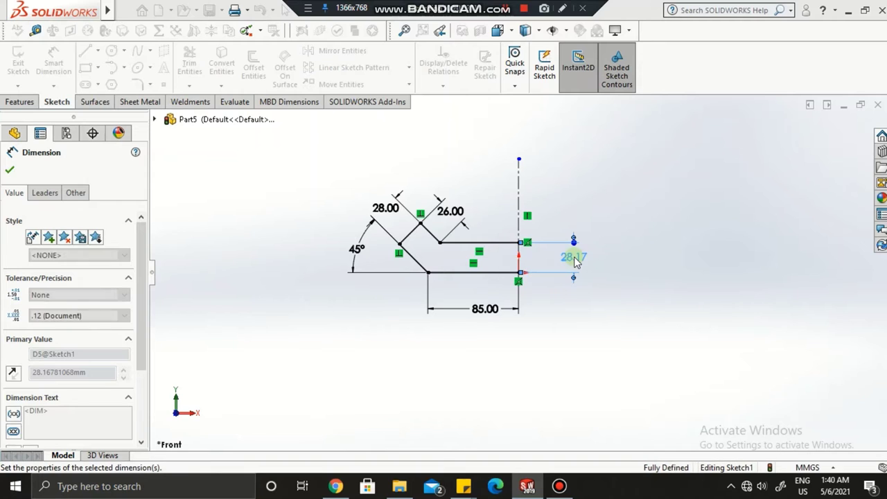
left_click(9, 171)
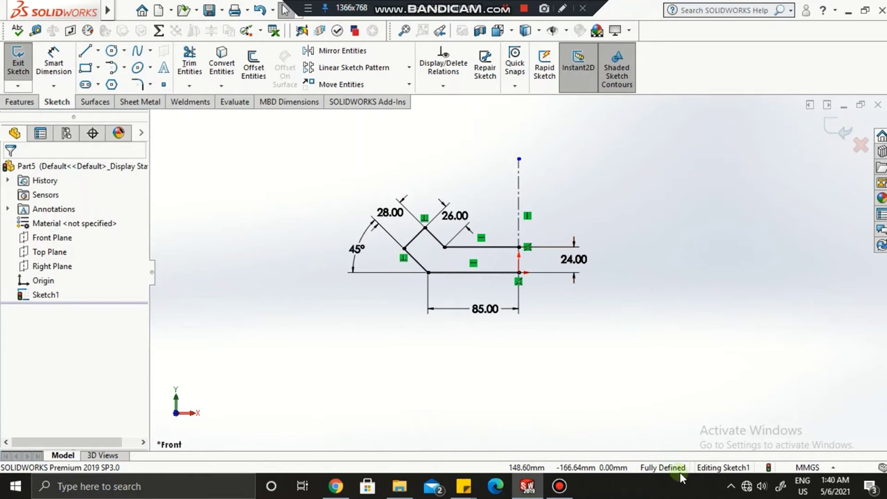
left_click(844, 131)
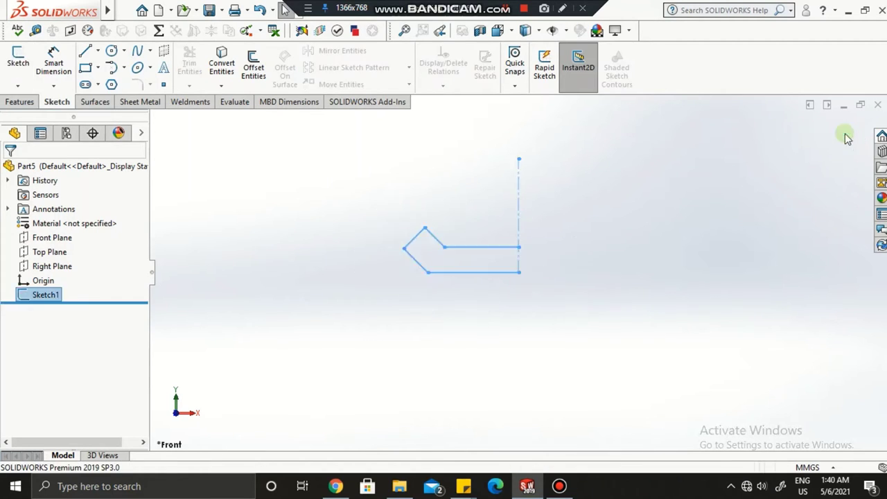
Create a Revolved Boss/Base of 360° about the vertical centerline, letting the open profile be closed automatically.
left_click(18, 102)
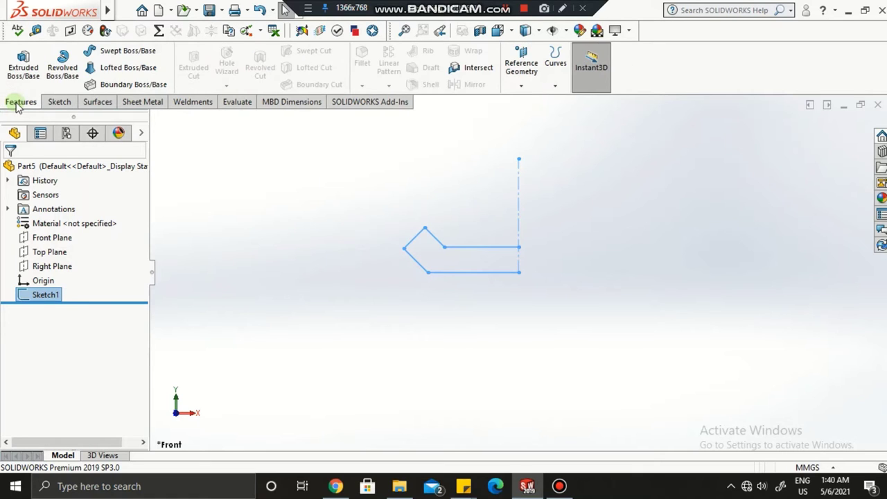
left_click(64, 69)
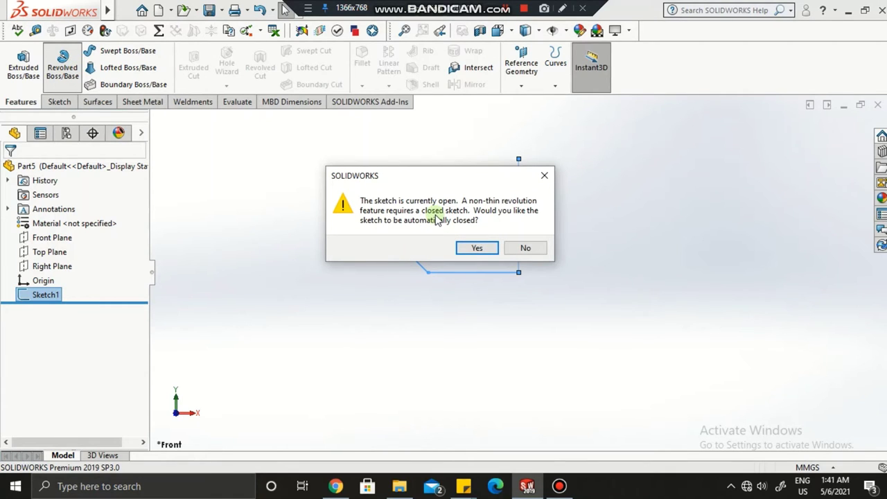
left_click_drag(460, 185, 321, 180)
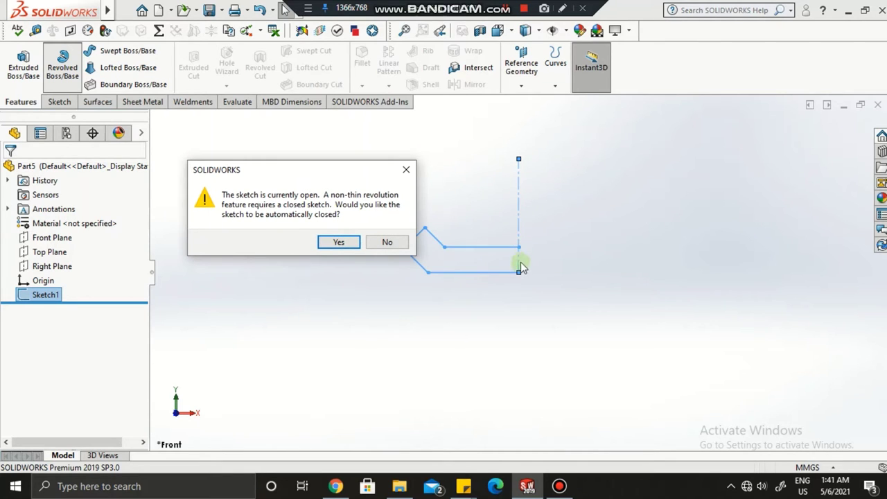
left_click(475, 247)
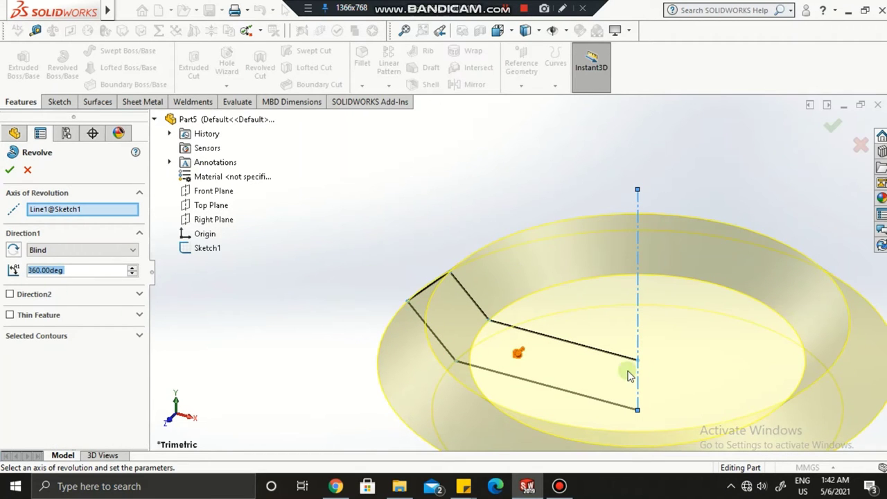
key("z")
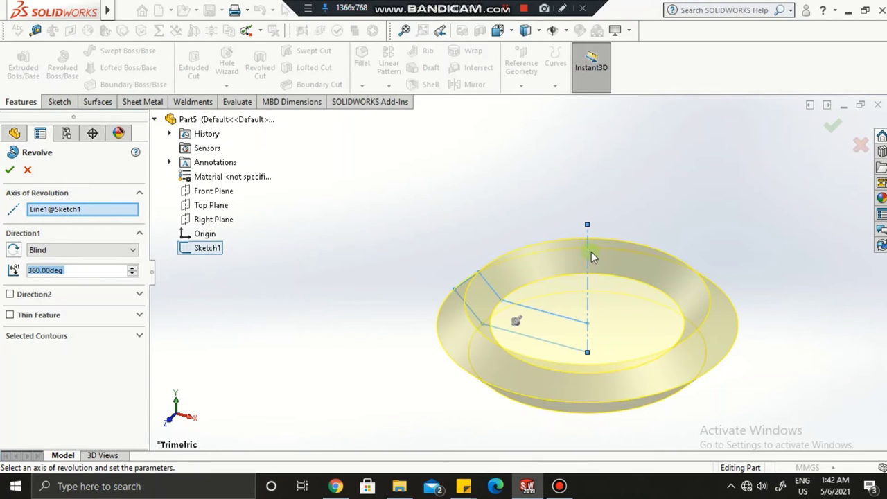
left_click(10, 171)
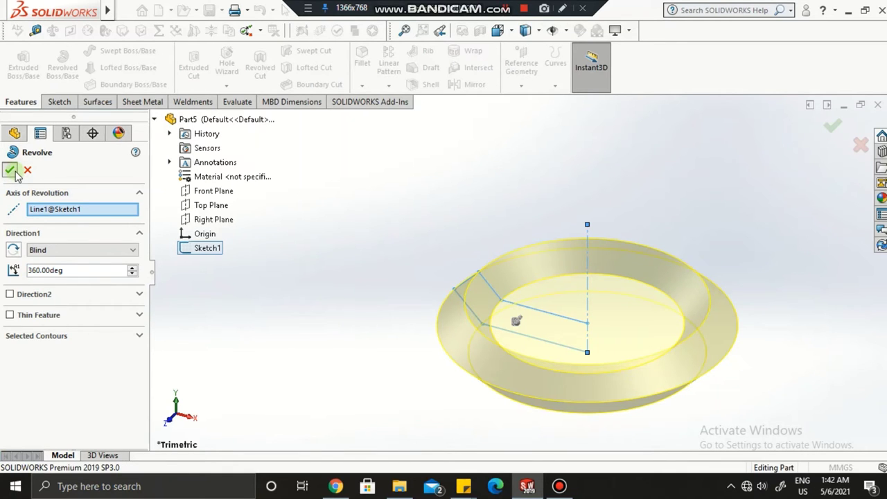
In a Front Plane sketch, draw a vertical centerline from the origin up to a point above the revolved body.
mouse_move(702, 325)
middle_mouse_down()
mouse_move(610, 356)
mouse_move(553, 321)
mouse_move(635, 313)
mouse_move(683, 270)
mouse_move(693, 217)
mouse_move(525, 212)
mouse_move(475, 231)
mouse_move(482, 167)
mouse_move(499, 174)
mouse_move(509, 154)
mouse_move(477, 248)
middle_mouse_up()
middle_click_drag(535, 299, 511, 321)
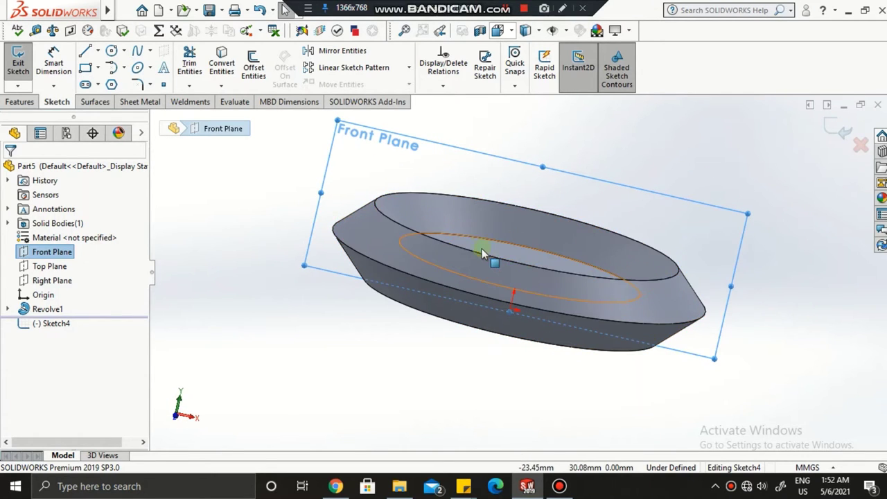
mouse_move(483, 254)
middle_mouse_down()
mouse_move(549, 281)
mouse_move(466, 269)
mouse_move(471, 253)
middle_mouse_up()
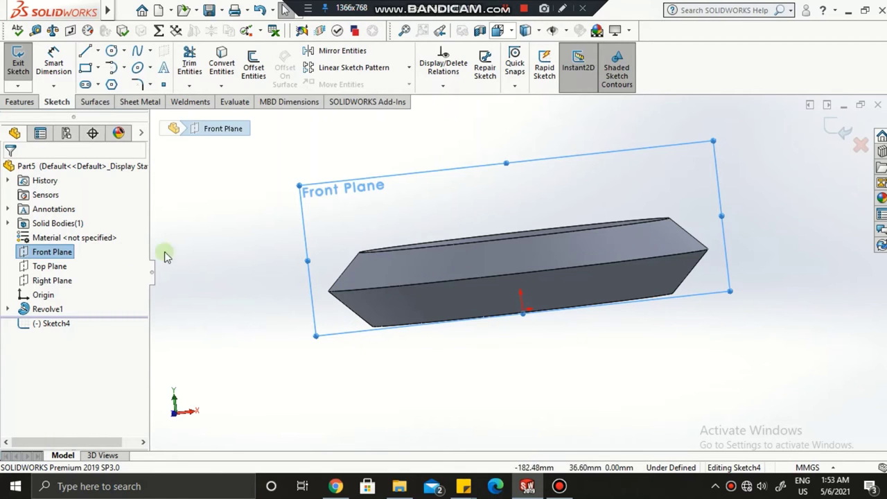
right_click(62, 253)
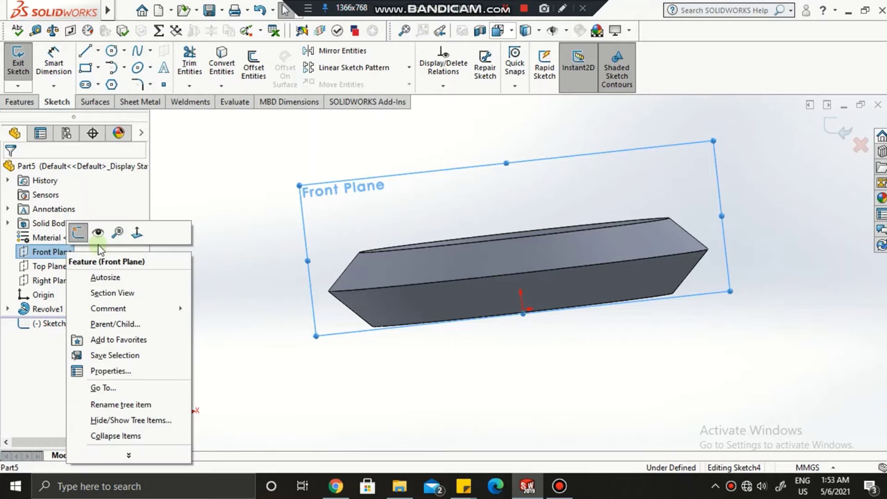
left_click(138, 235)
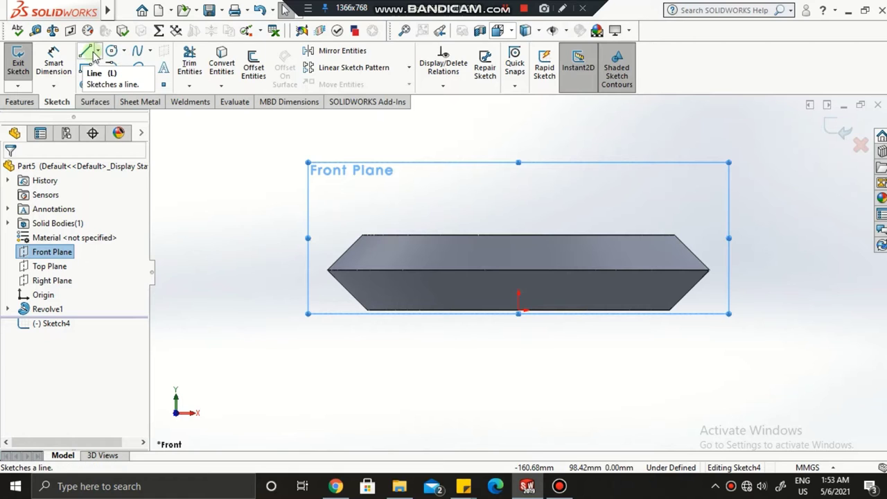
left_click(98, 52)
left_click(117, 83)
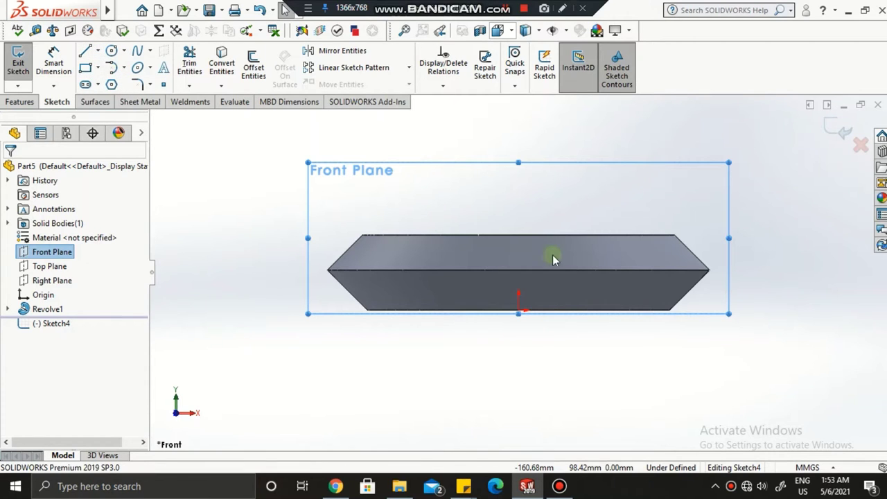
left_click(520, 312)
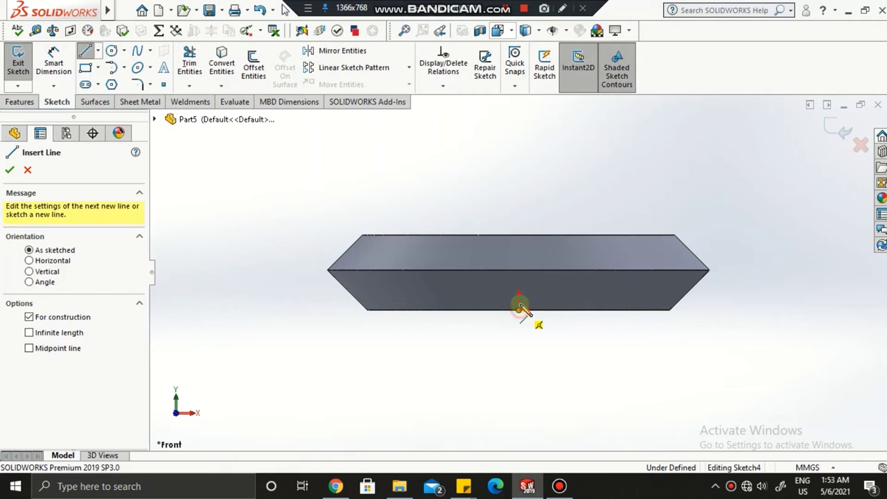
left_click(519, 168)
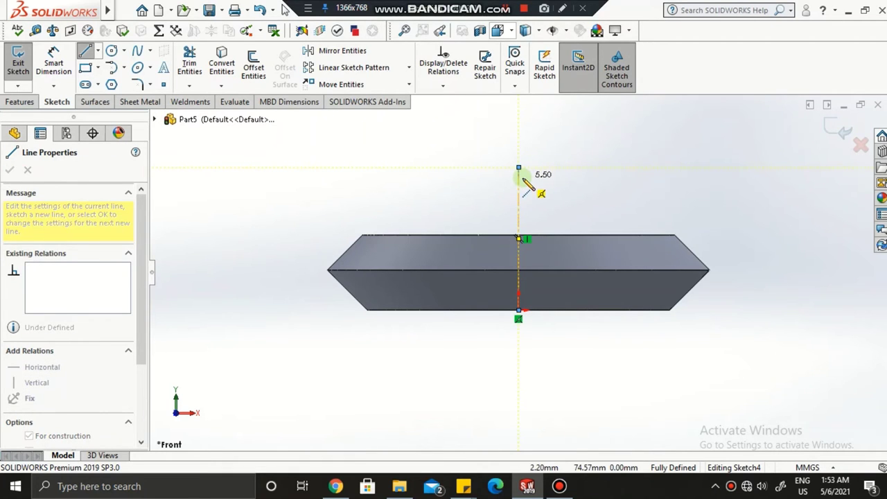
key("Escape")
key("Escape")
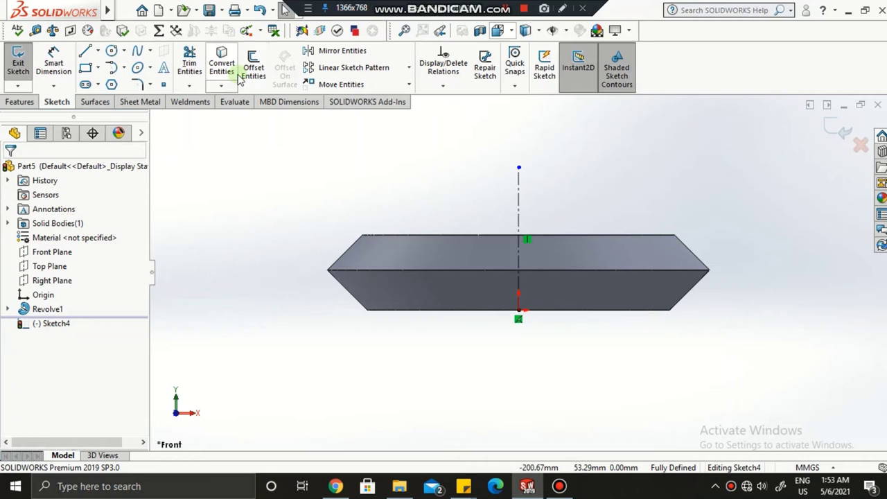
Sketch a slanted line about 112 mm long from the centerline's upper endpoint to near the body's left outer corner, and make it construction geometry.
left_click(86, 54)
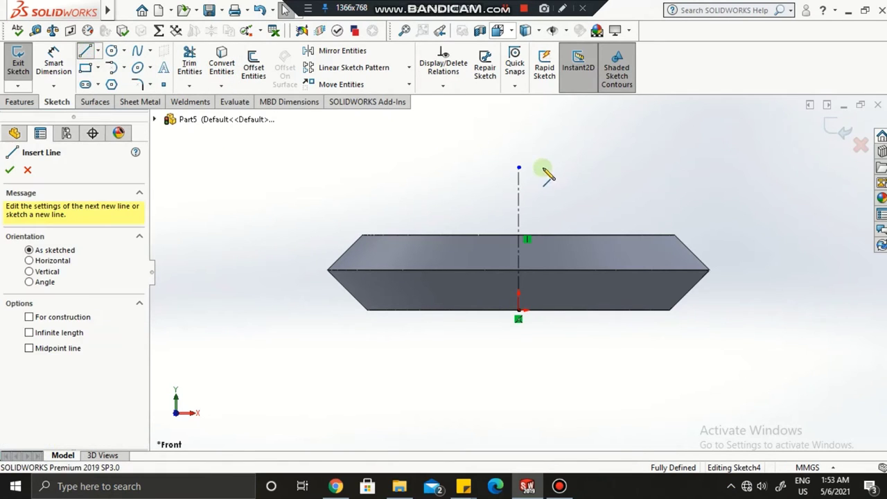
left_click(518, 170)
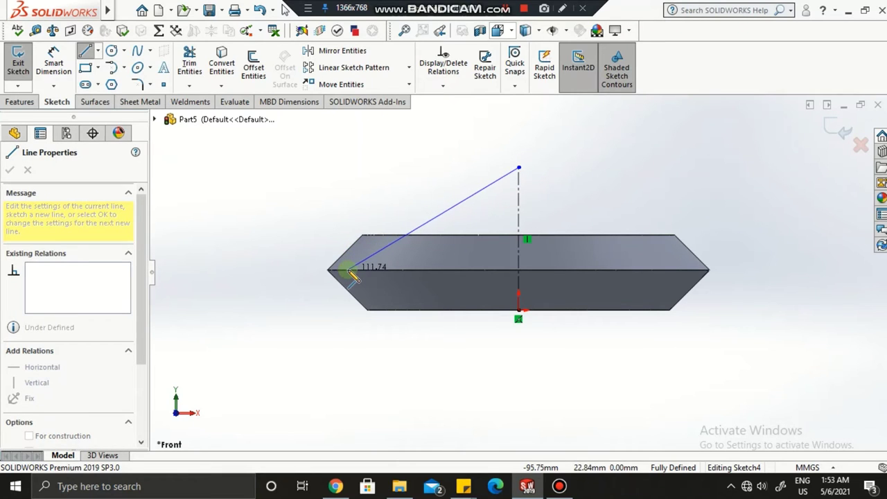
left_click(347, 270)
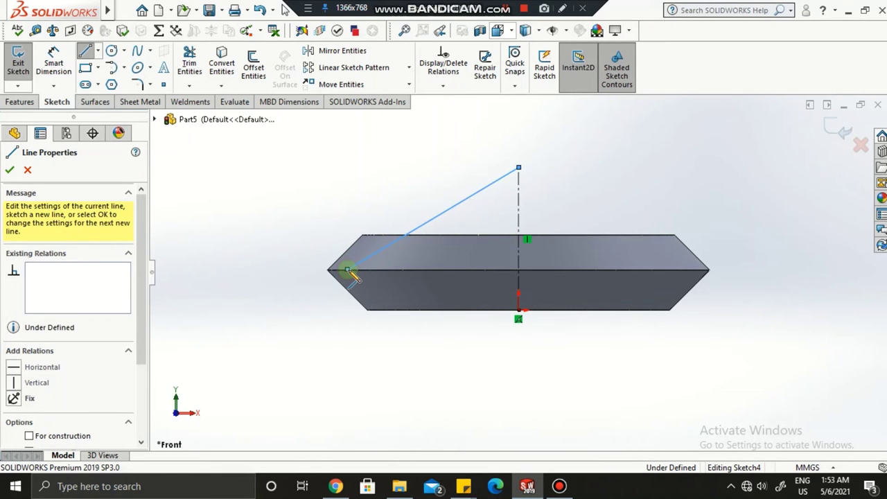
key("Escape")
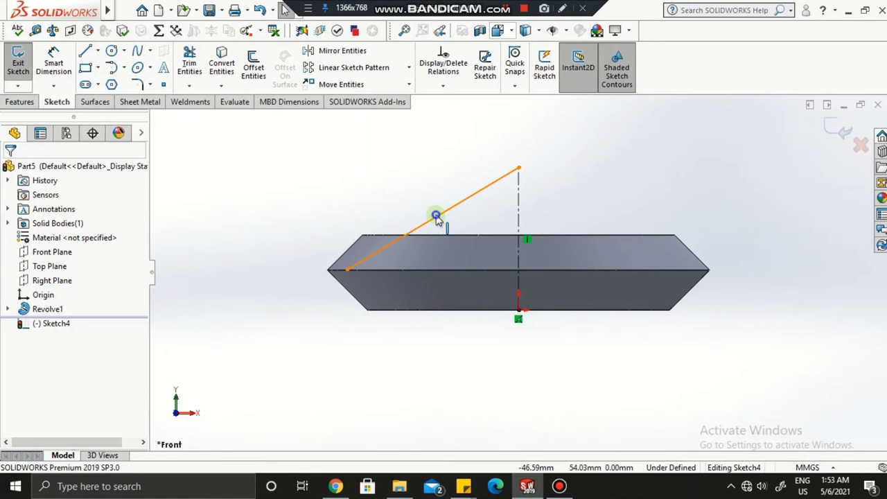
left_click(435, 217)
right_click(433, 217)
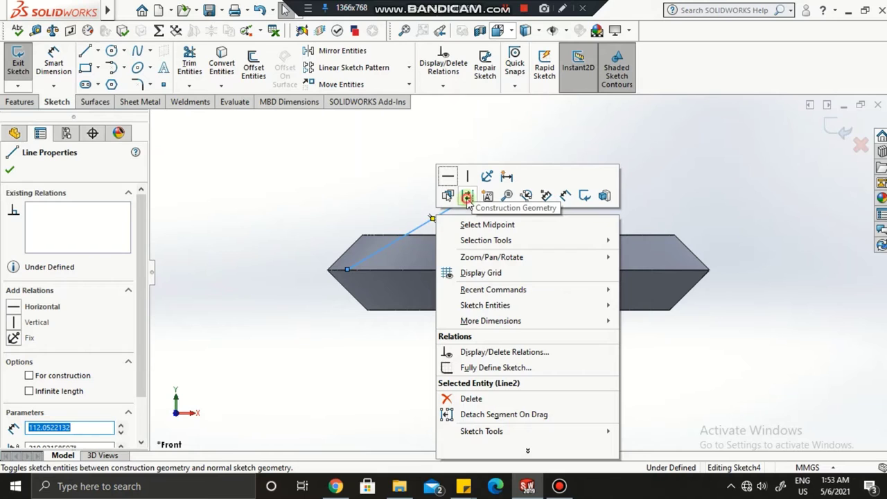
left_click(467, 198)
left_click(490, 212)
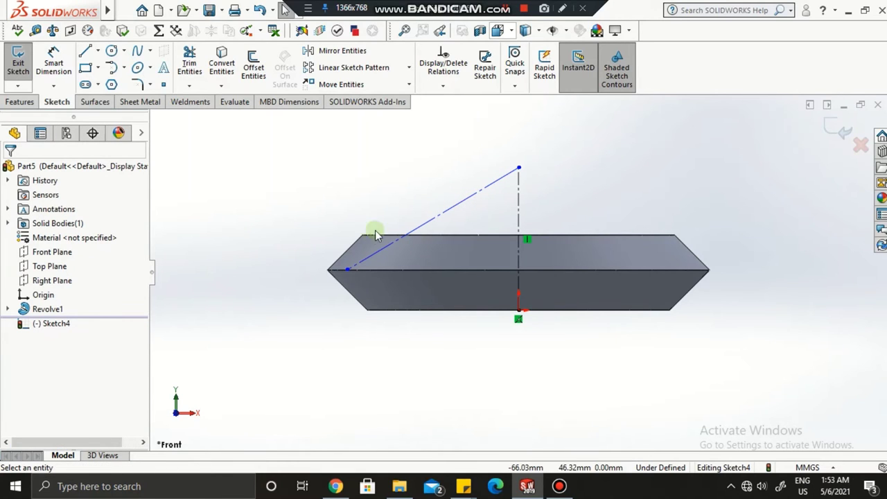
Convert the revolved body's upper-left slanted silhouette edge into a sketch line.
left_click(223, 62)
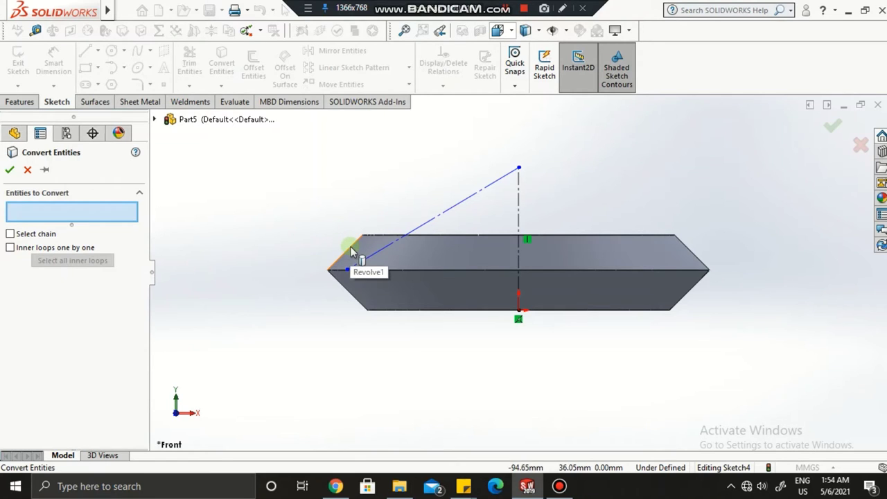
left_click(350, 246)
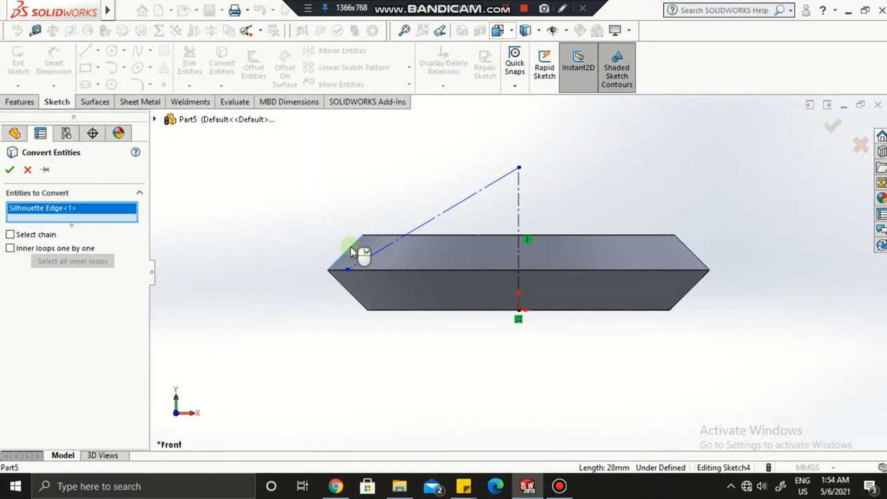
left_click(9, 171)
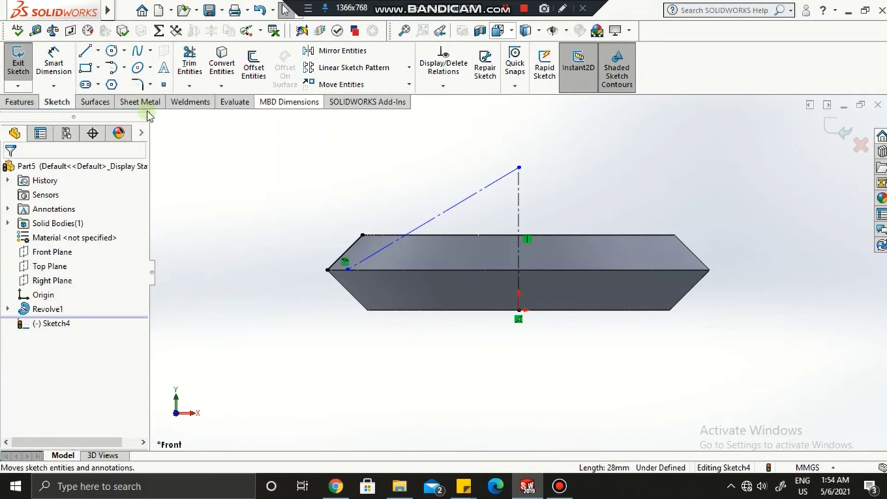
Add a Collinear relation between the slanted construction line and the converted silhouette edge line, and close the sketch.
left_click(451, 84)
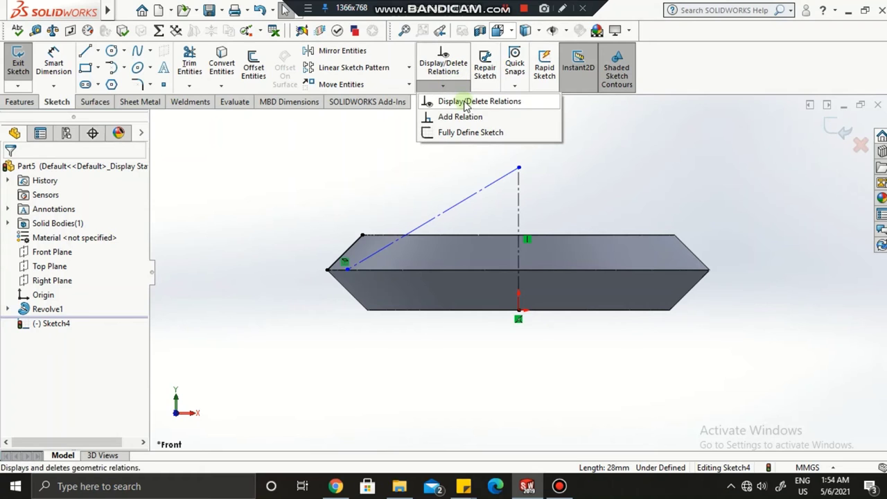
left_click(459, 117)
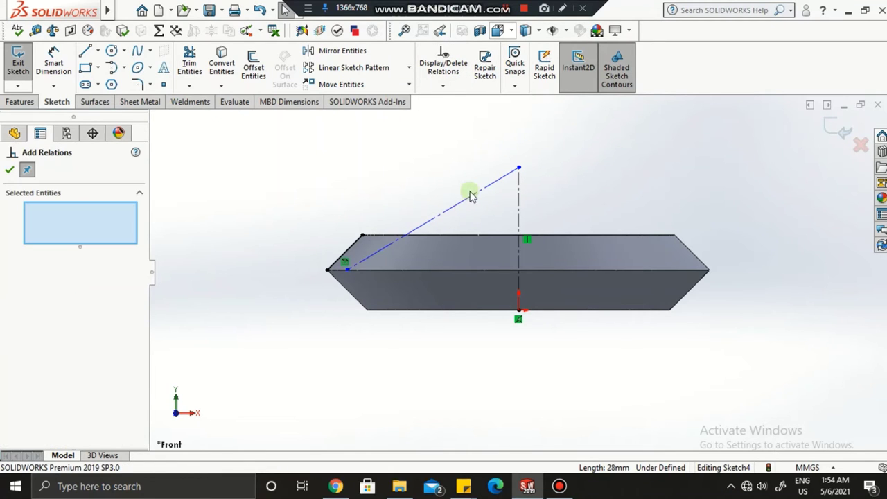
left_click(454, 211)
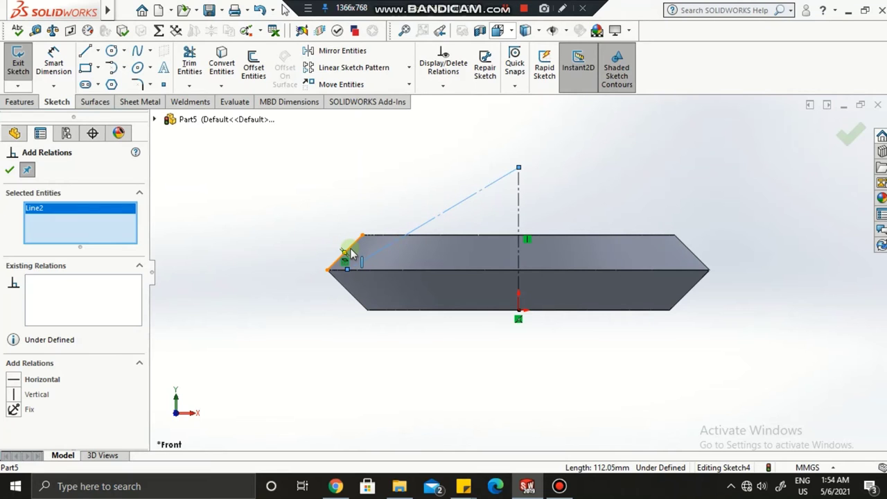
left_click(349, 250)
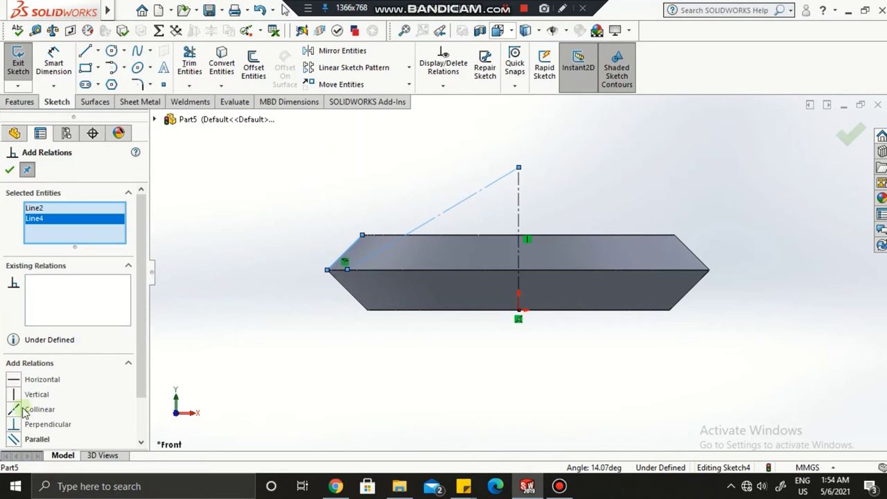
left_click_drag(139, 335, 135, 375)
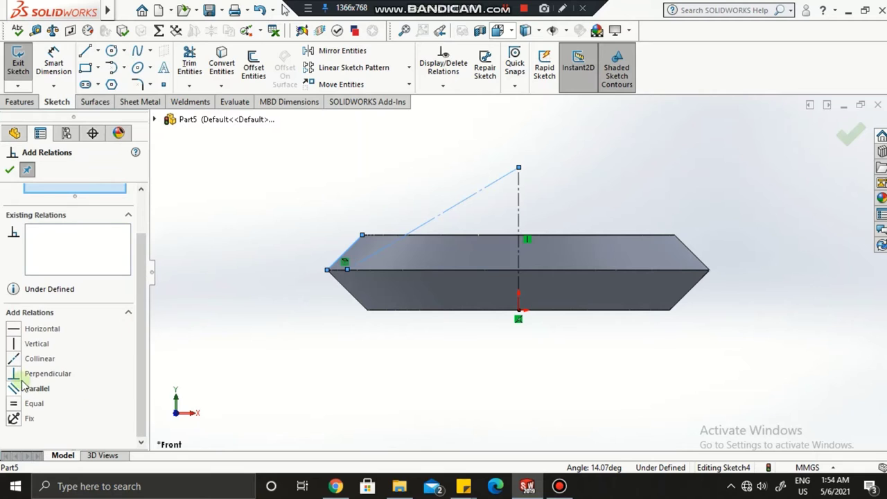
left_click(36, 360)
left_click(9, 171)
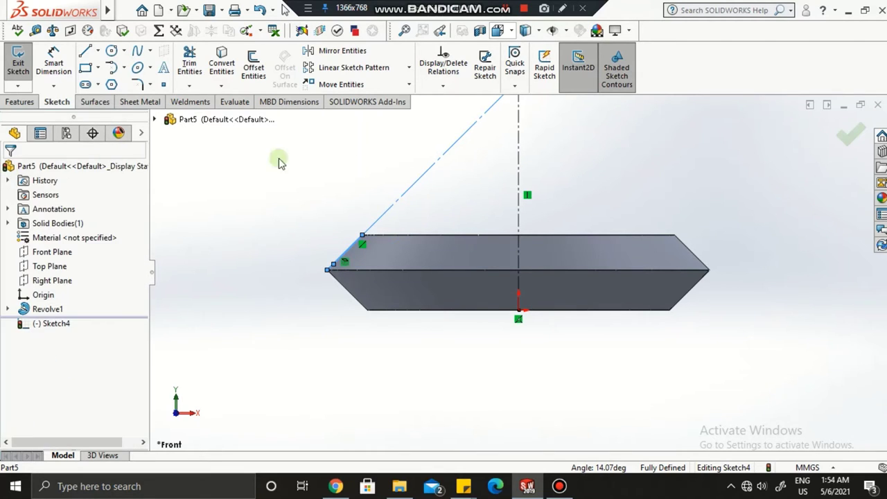
key("z")
key("z")
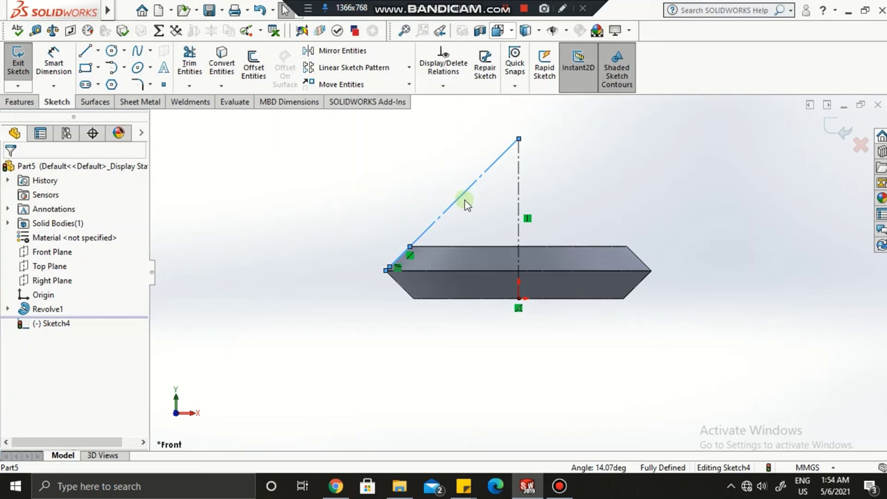
left_click(354, 30)
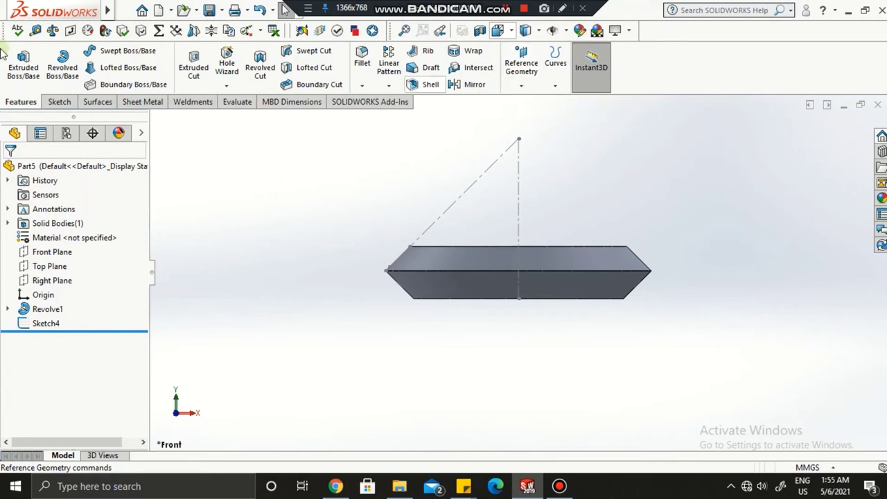
Create a reference plane perpendicular to the slanted construction line and tangent to the body's lower conical face.
left_click(530, 77)
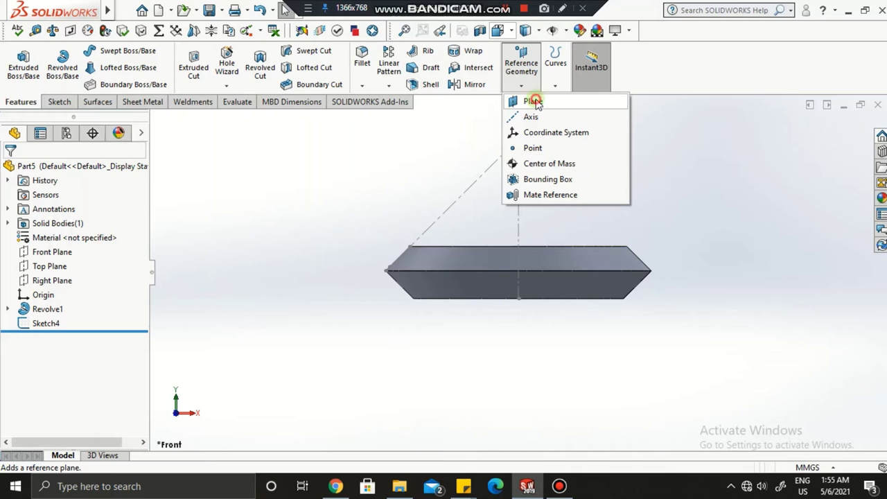
left_click(533, 101)
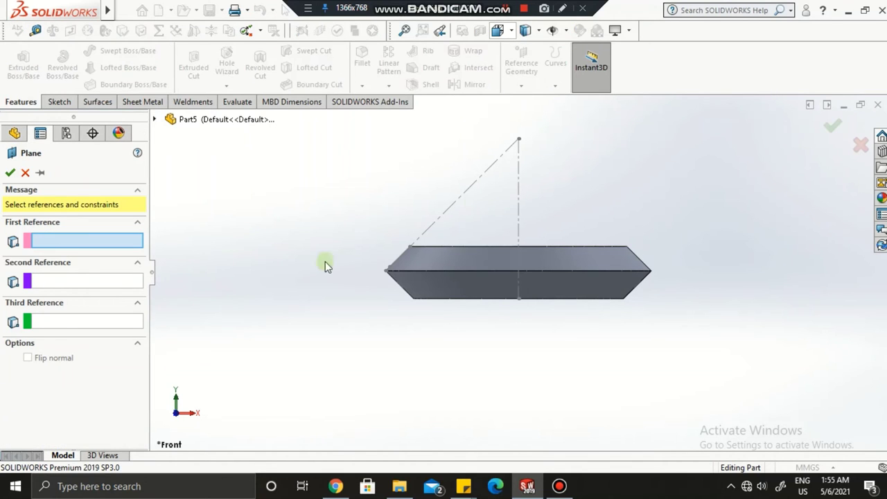
left_click(460, 201)
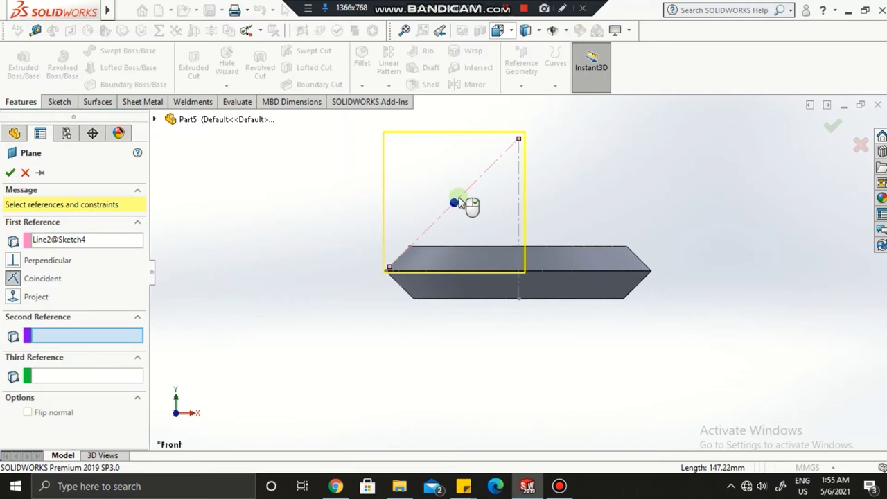
middle_click_drag(410, 271, 431, 296)
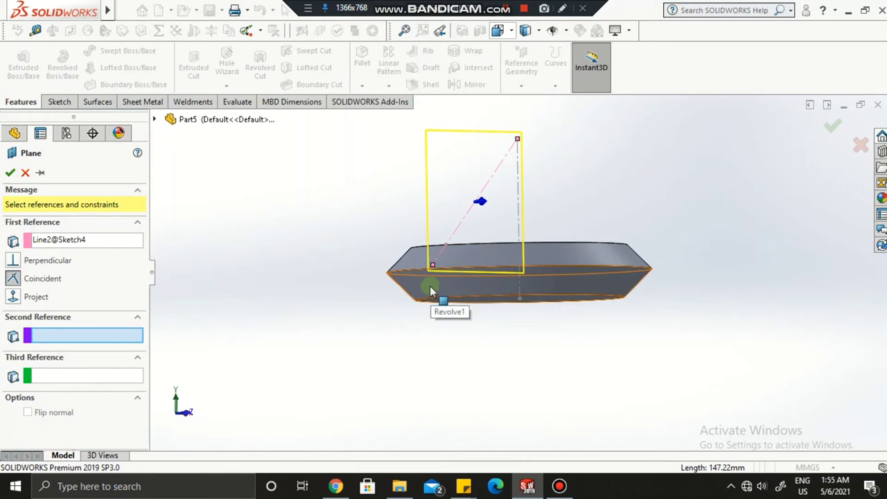
left_click(431, 284)
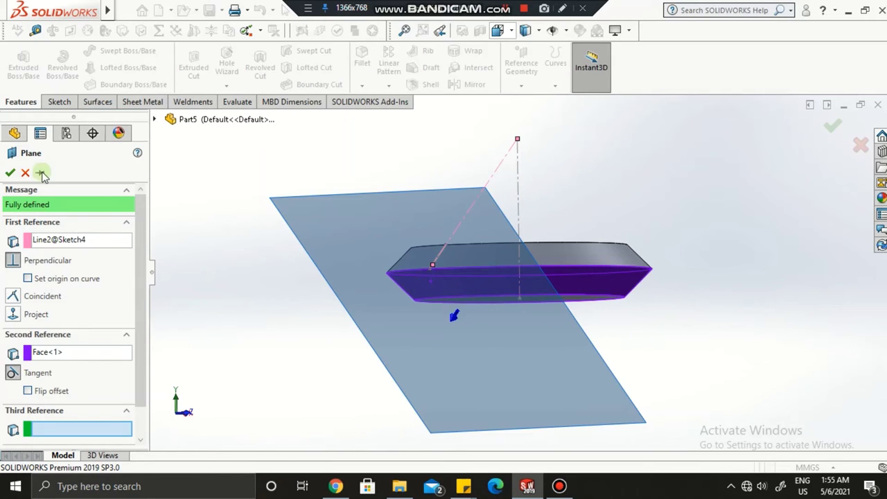
left_click(10, 173)
Start a sketch on the new reference plane and orient the view normal to it.
middle_click_drag(337, 251, 590, 190)
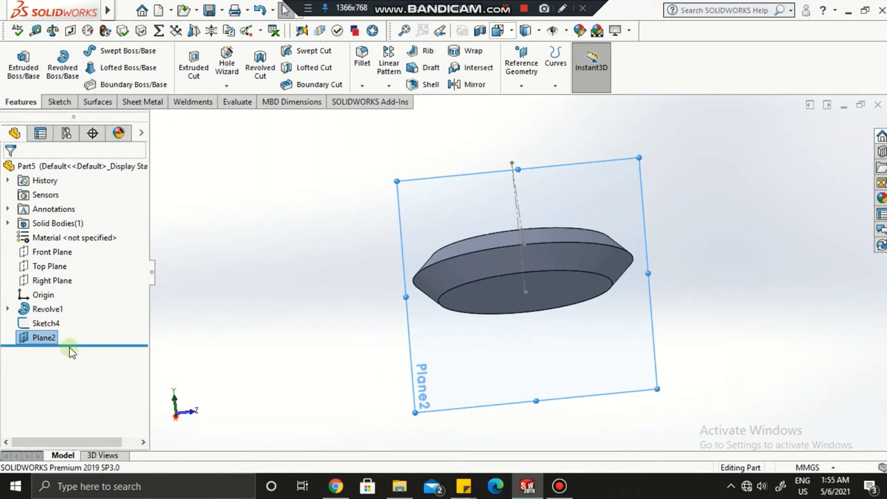
left_click(43, 338)
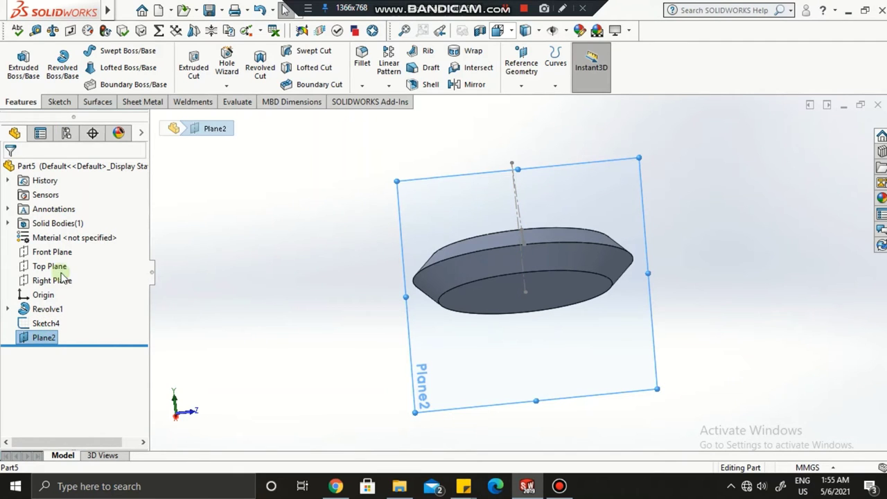
right_click(40, 340)
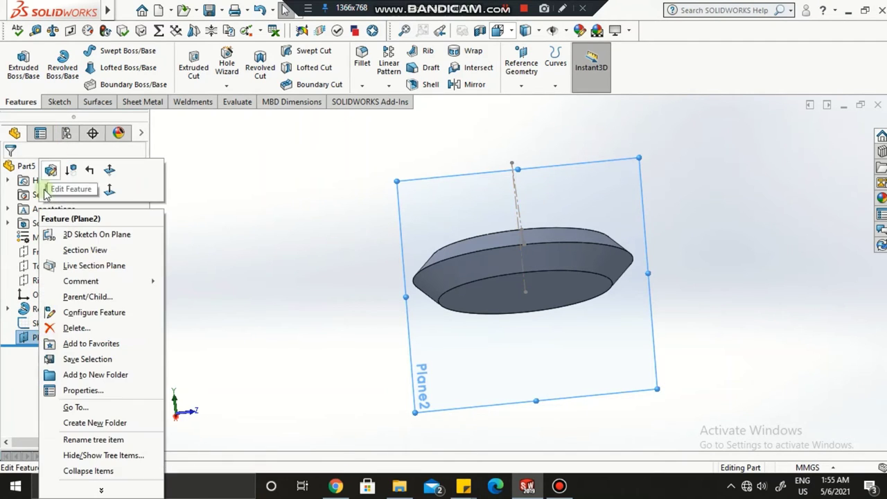
left_click(49, 191)
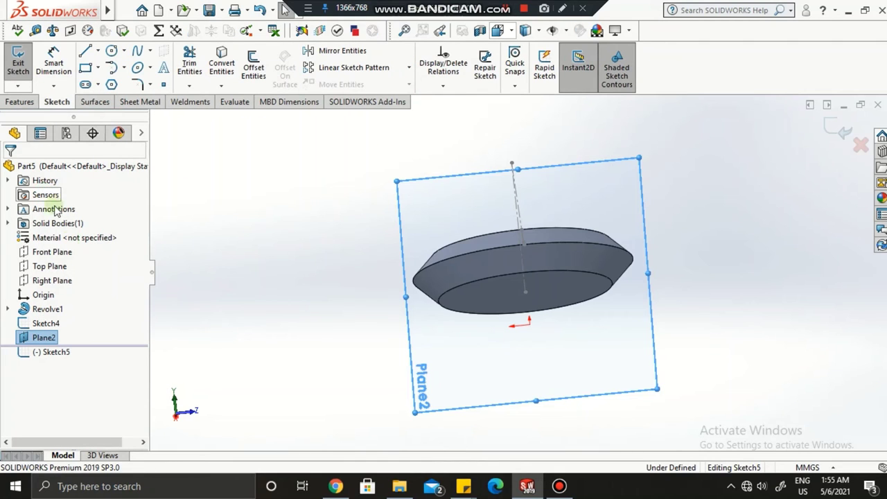
right_click(57, 355)
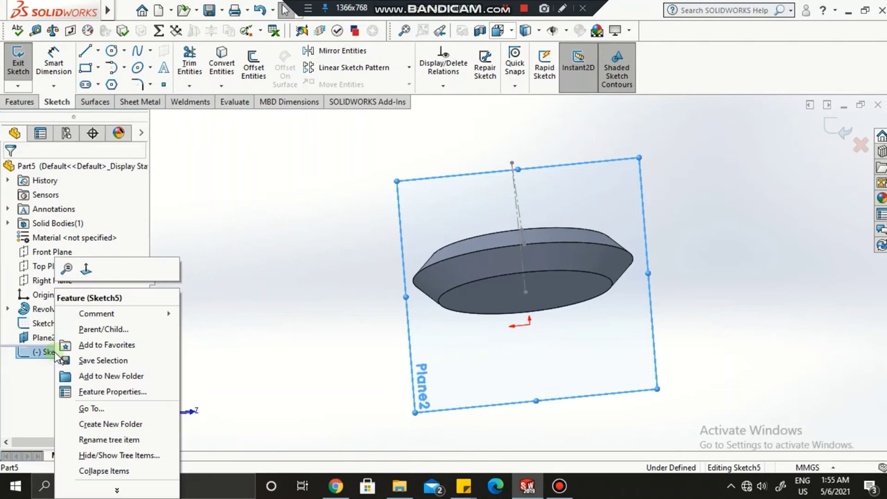
left_click(87, 270)
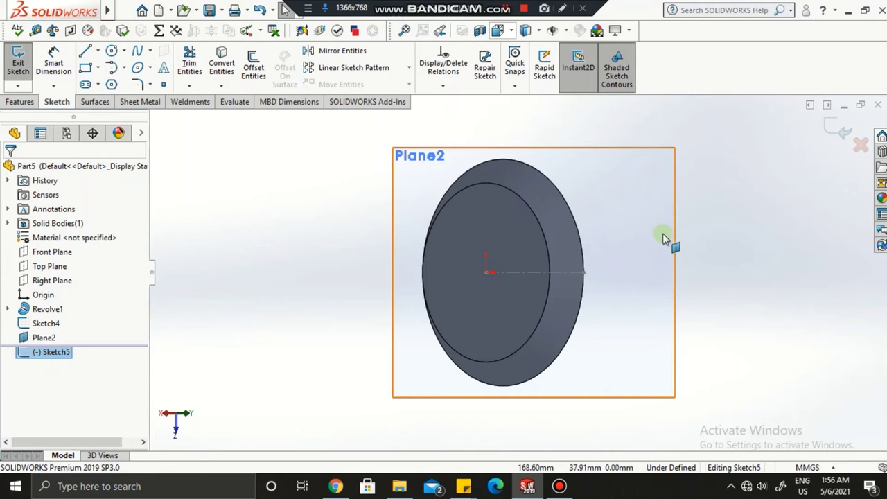
Draw a horizontal centerline from about 68.7 mm from the origin, along the body's projected axis, to a point beyond the outer rim.
scroll(590, 249, "down", 3)
scroll(495, 212, "up", 1)
left_click(98, 53)
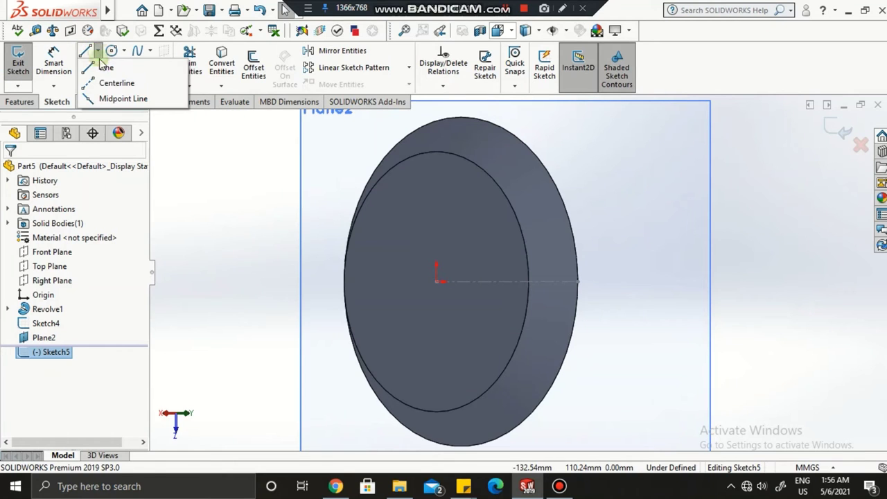
left_click(525, 286)
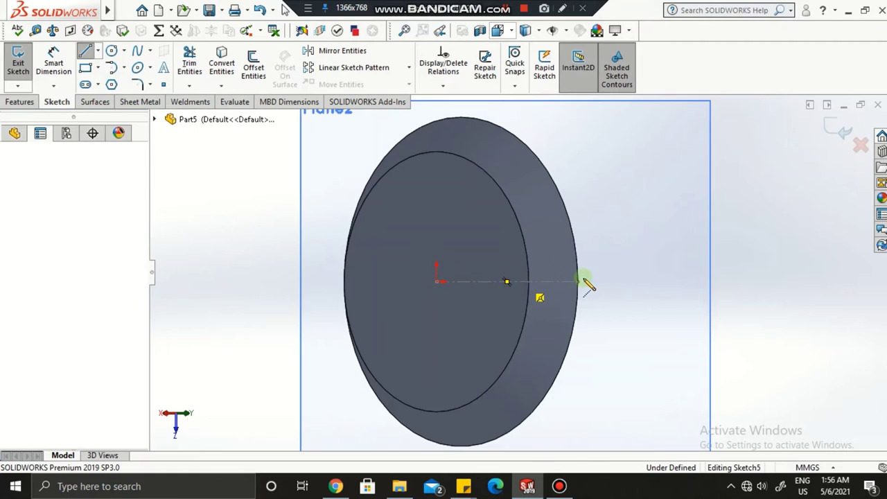
left_click(613, 282)
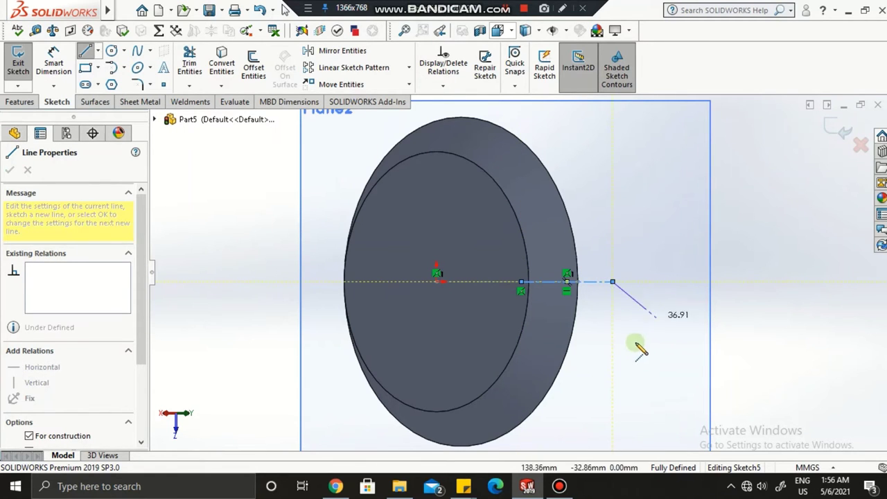
key("Escape")
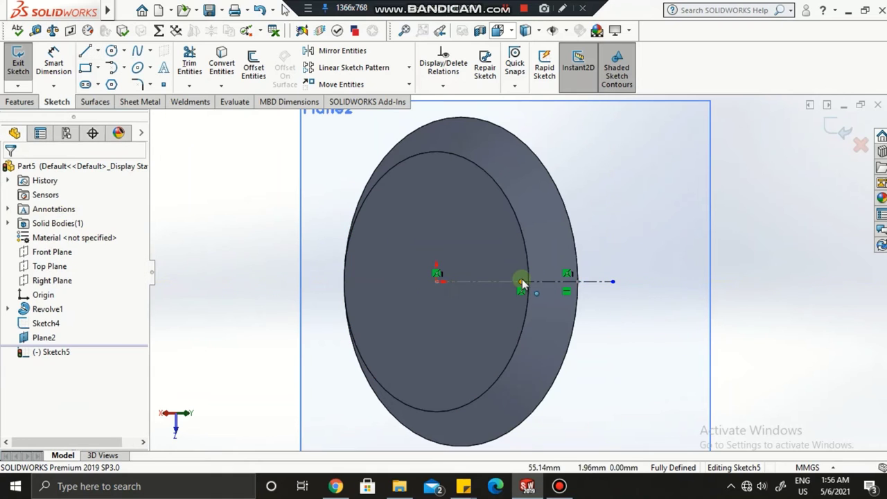
left_click(541, 284)
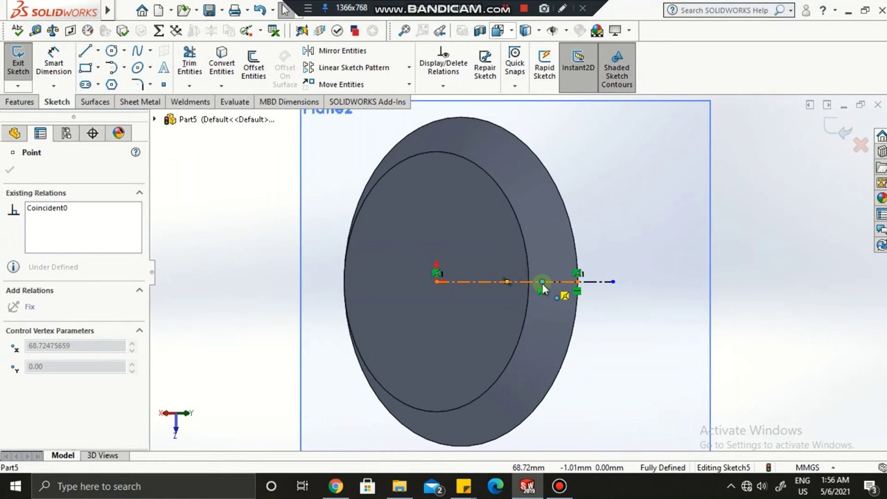
Sketch a short vertical line up from the centerline's inner endpoint, continued by a horizontal line about 29 mm long past the rim.
scroll(617, 283, "down", 4)
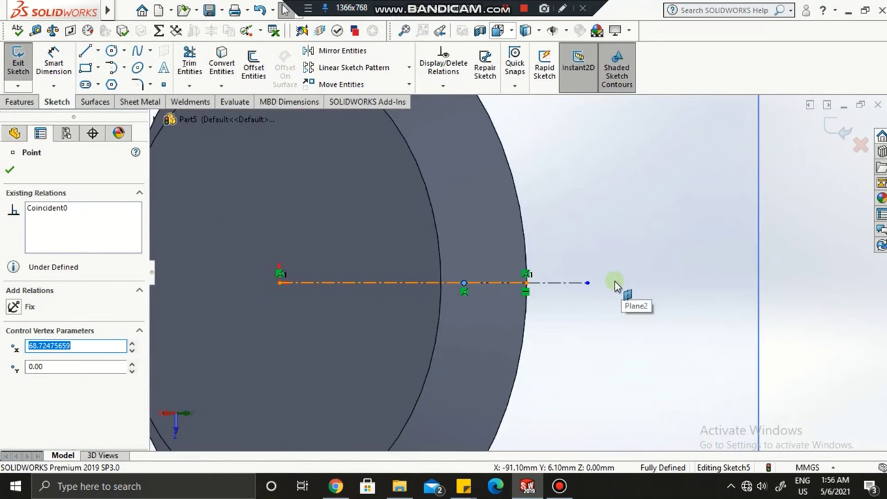
left_click(84, 51)
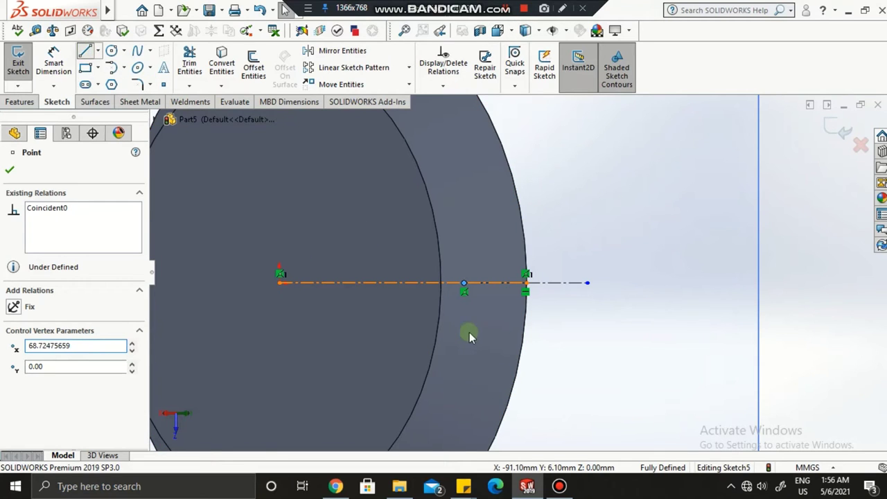
left_click(464, 283)
left_click(464, 255)
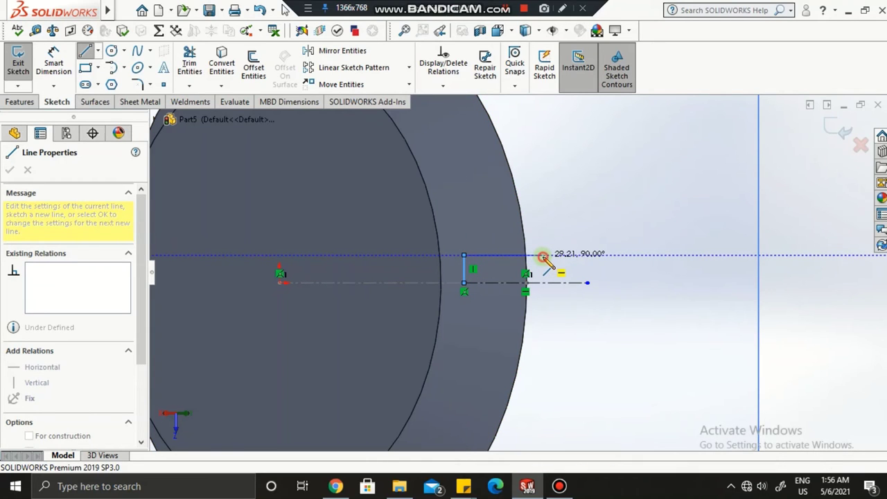
left_click(544, 256)
key("Escape")
key("Escape")
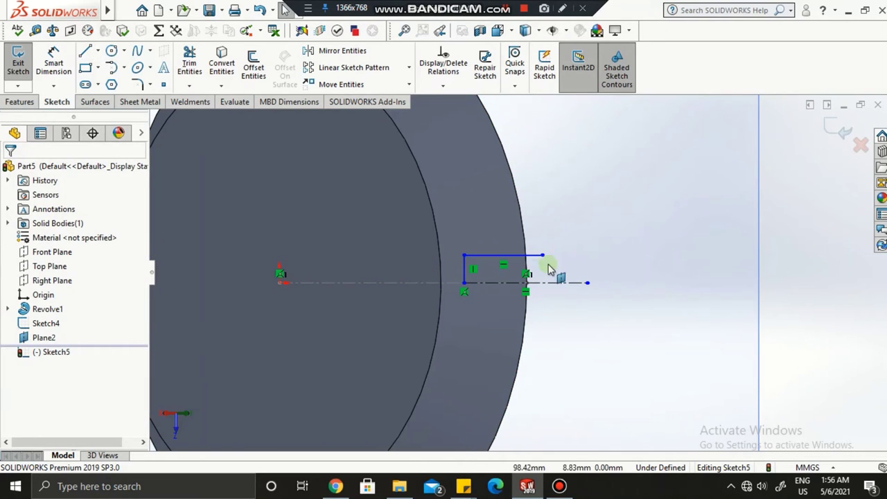
Draw a tangent arc of about 39.6 mm radius and 48° from the two lines' corner to directly above the horizontal line's outer end.
left_click(124, 69)
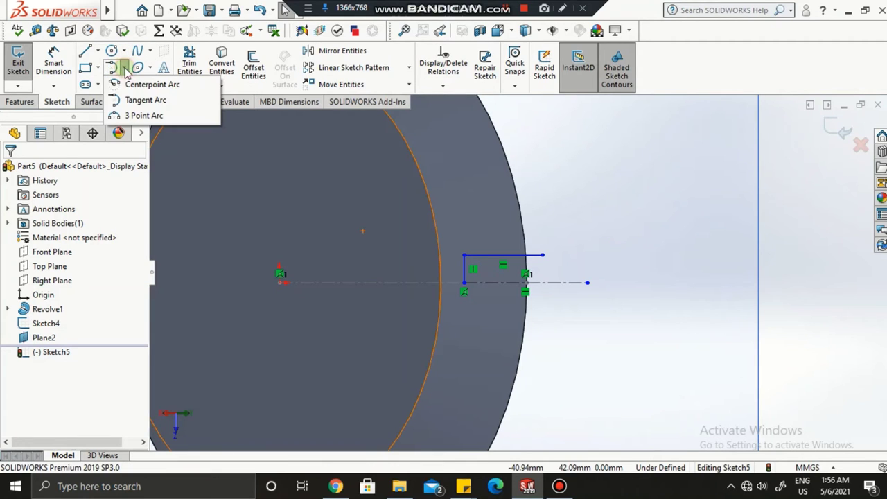
left_click(138, 101)
left_click(464, 255)
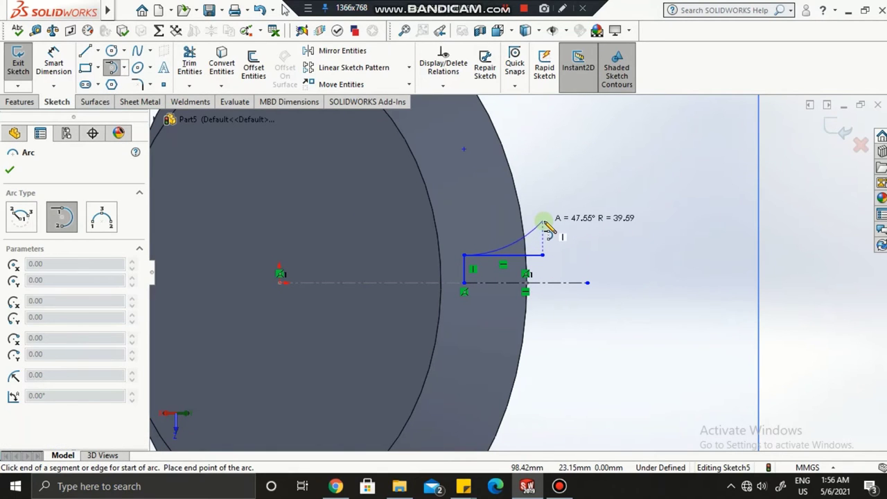
left_click(544, 222)
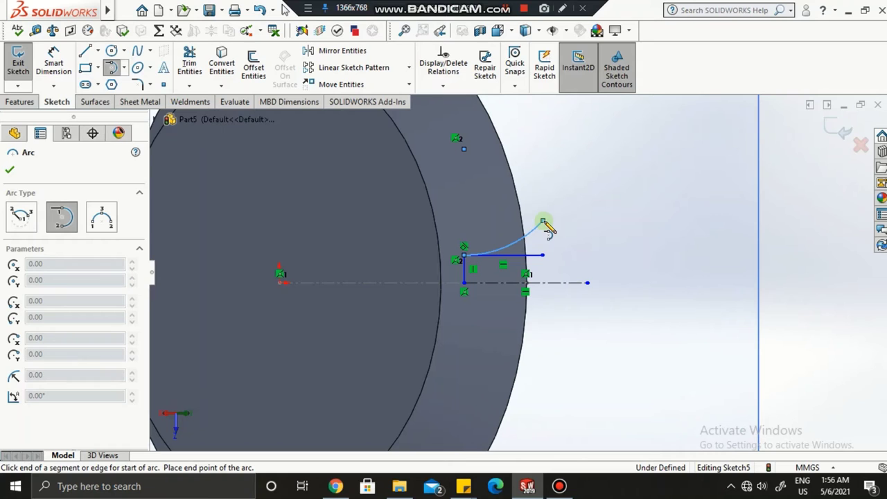
key("Escape")
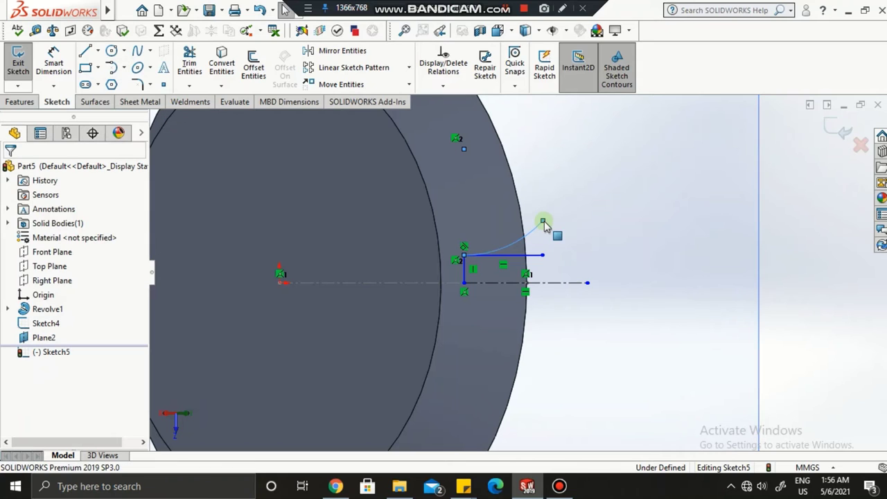
Draw a vertical line from the arc's outer endpoint through the horizontal line's end down to the centerline.
left_click(85, 51)
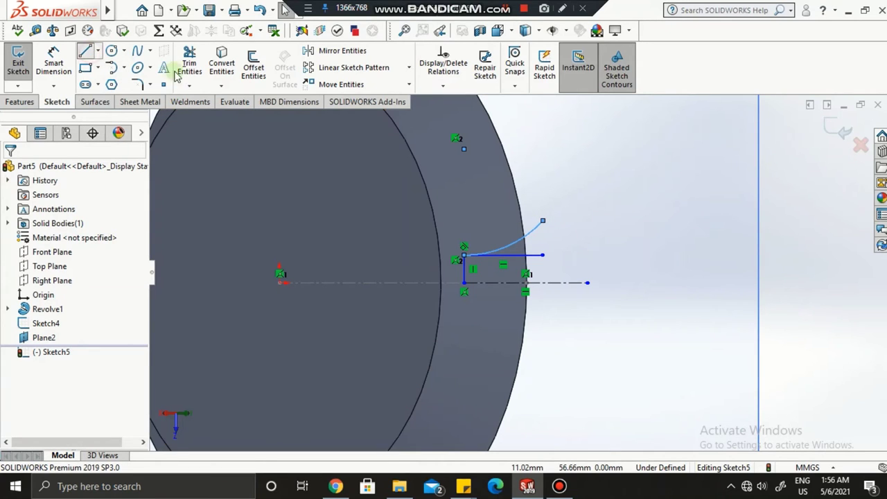
left_click(543, 282)
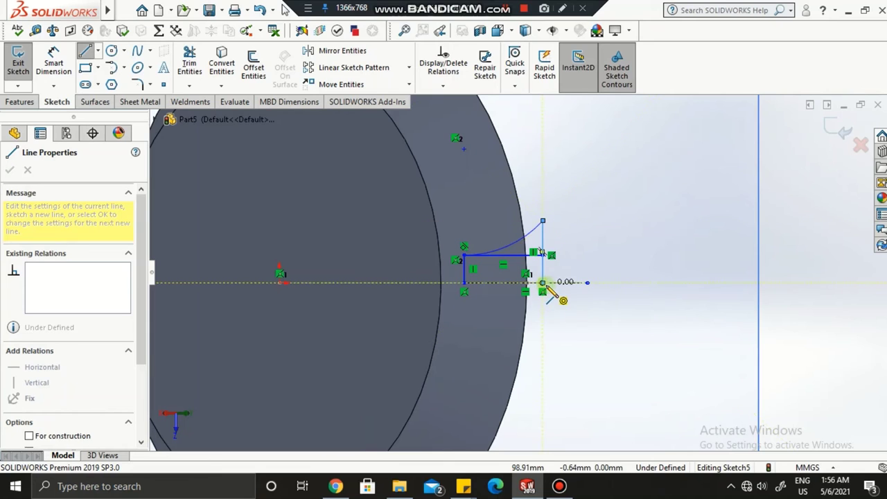
key("Escape")
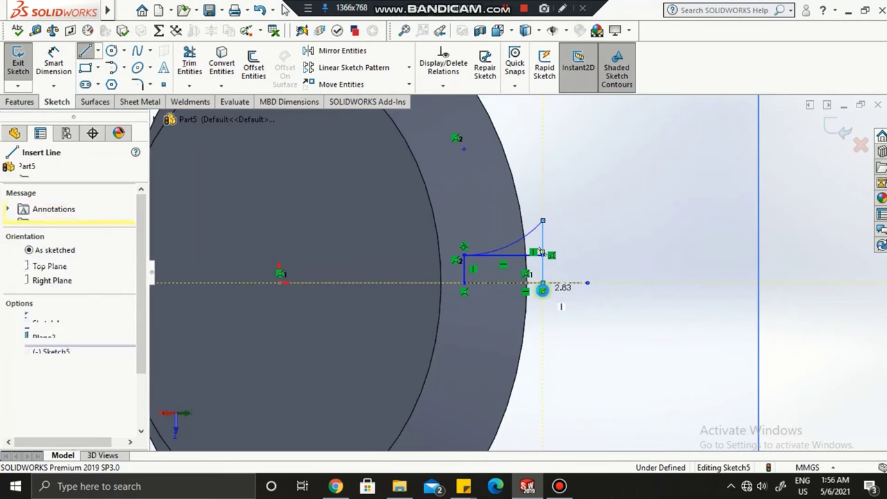
Trim away the horizontal line between the arc's inner corner and the outer vertical line, leaving the centerline in place.
key("Escape")
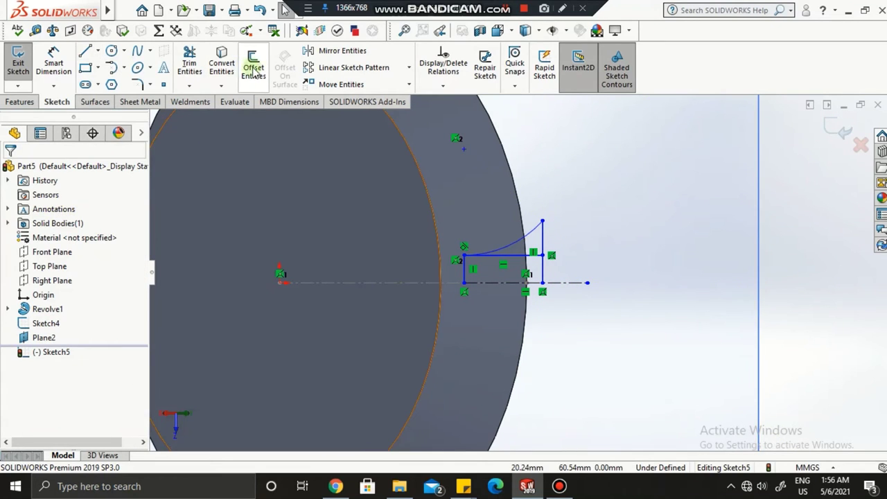
left_click(192, 69)
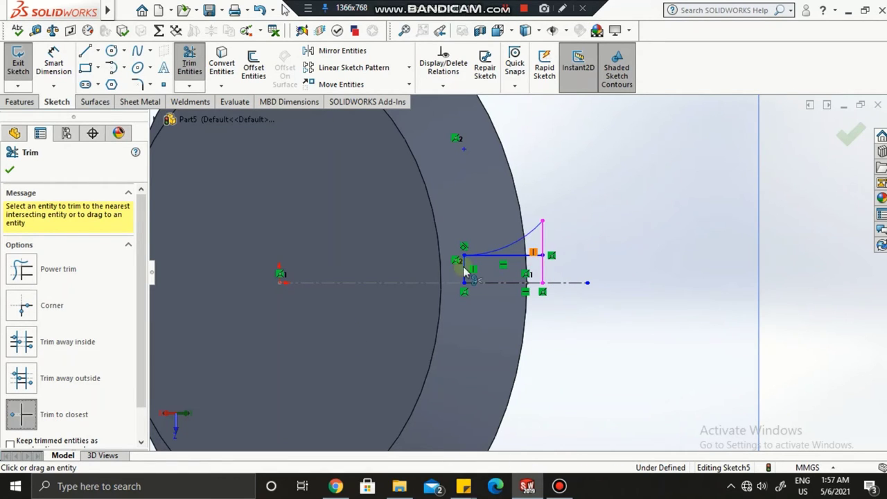
left_click(526, 258)
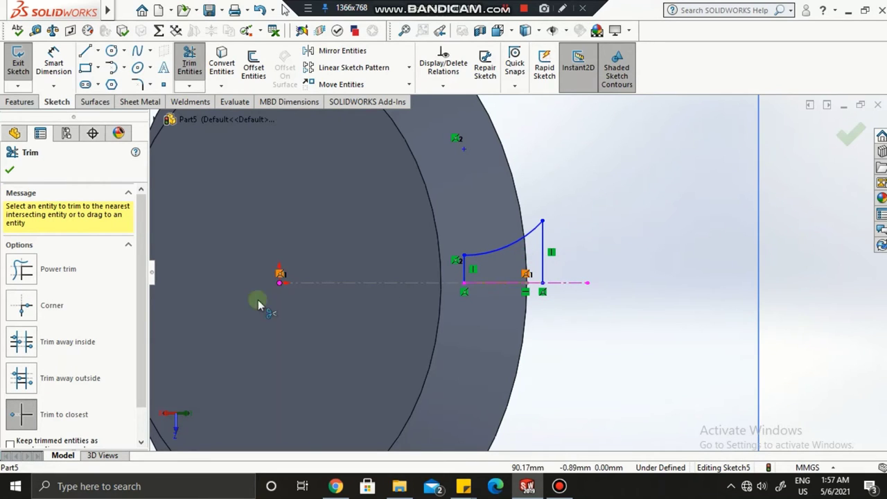
left_click(10, 173)
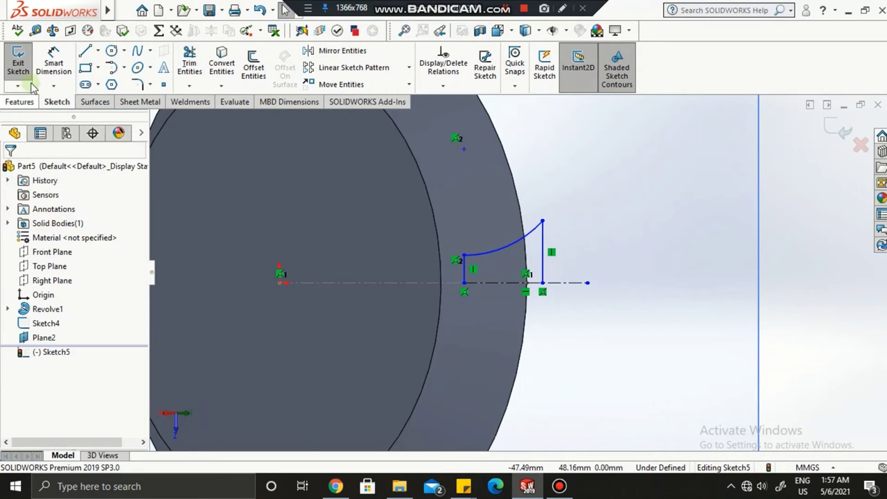
Dimension the arc's inner endpoint 5 mm above the horizontal centerline.
left_click(54, 62)
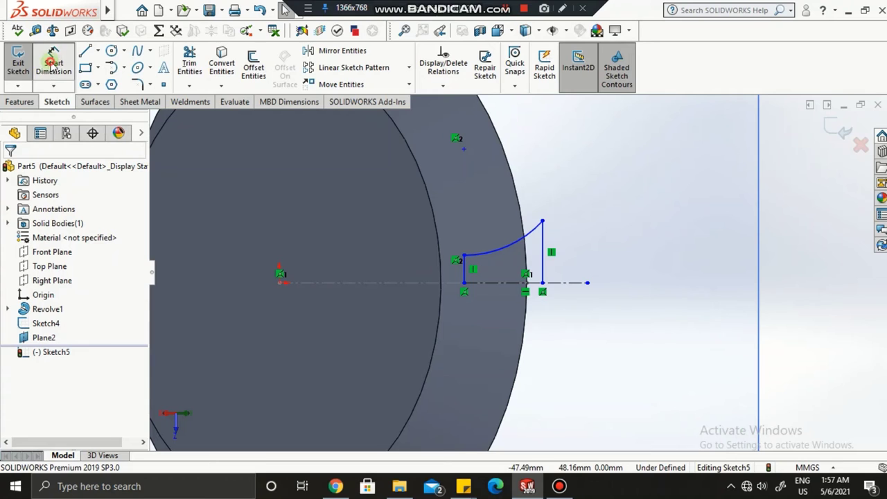
left_click(474, 284)
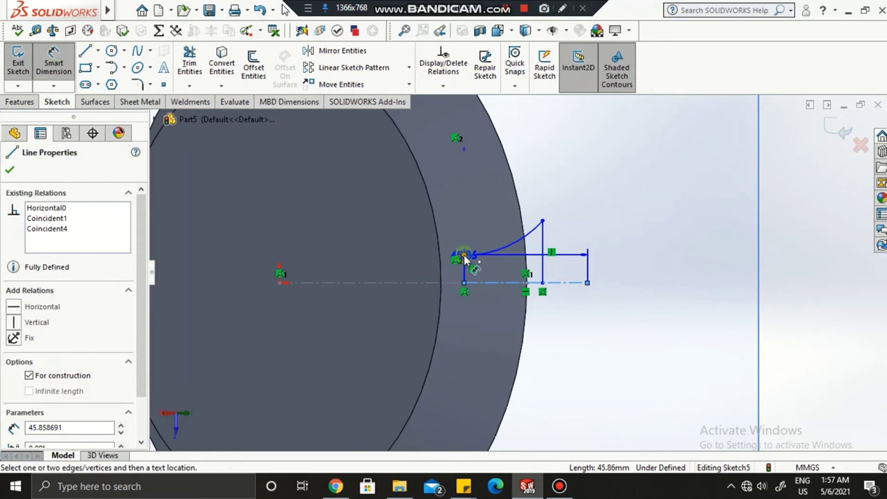
left_click(587, 254)
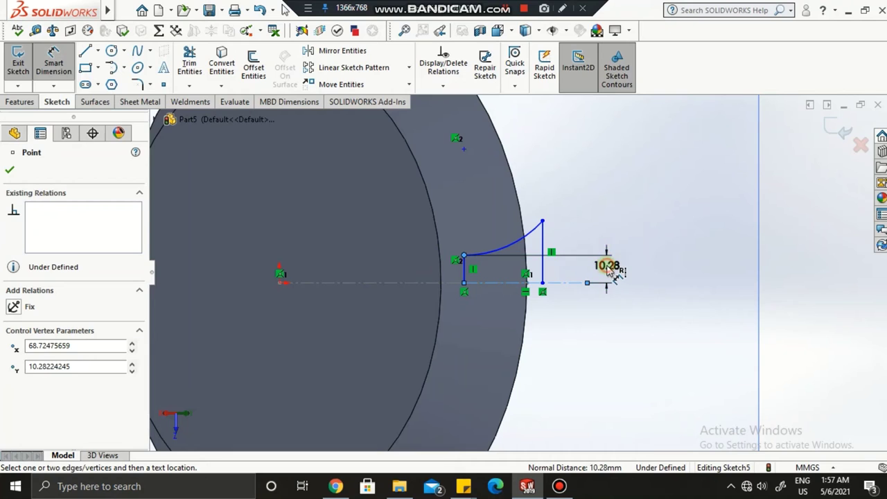
left_click(607, 271)
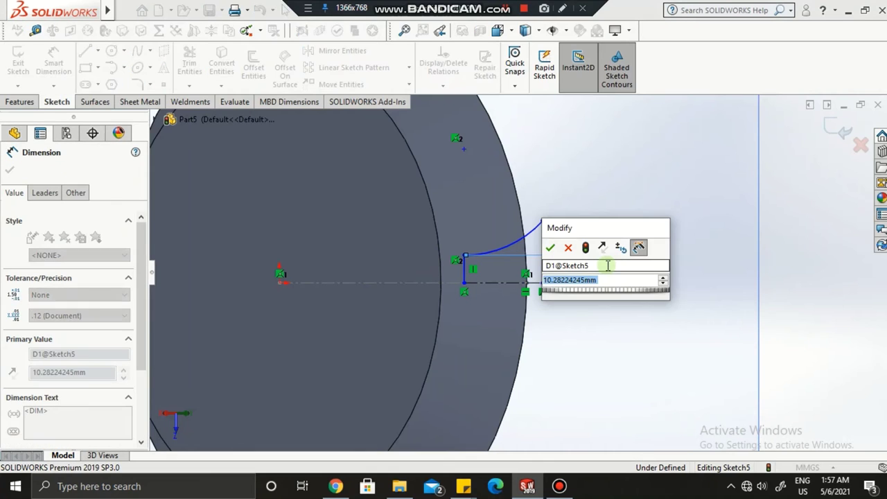
type("2")
key("BackSpace")
type("=")
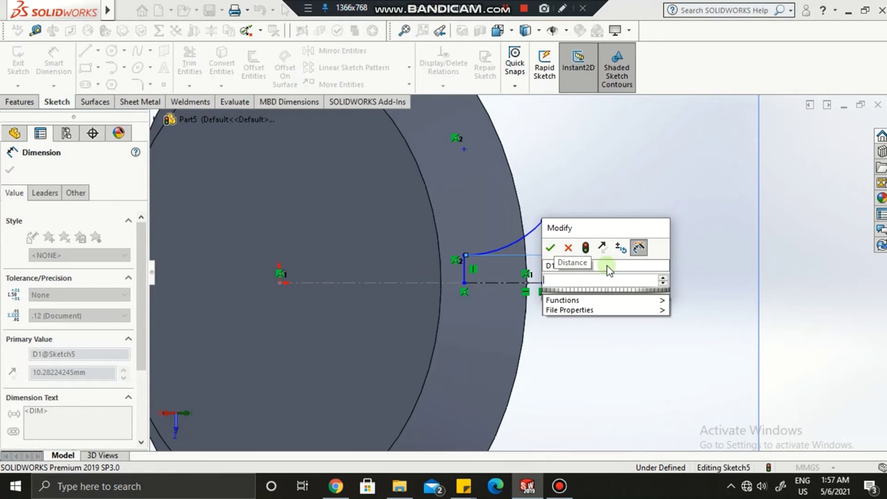
type("5")
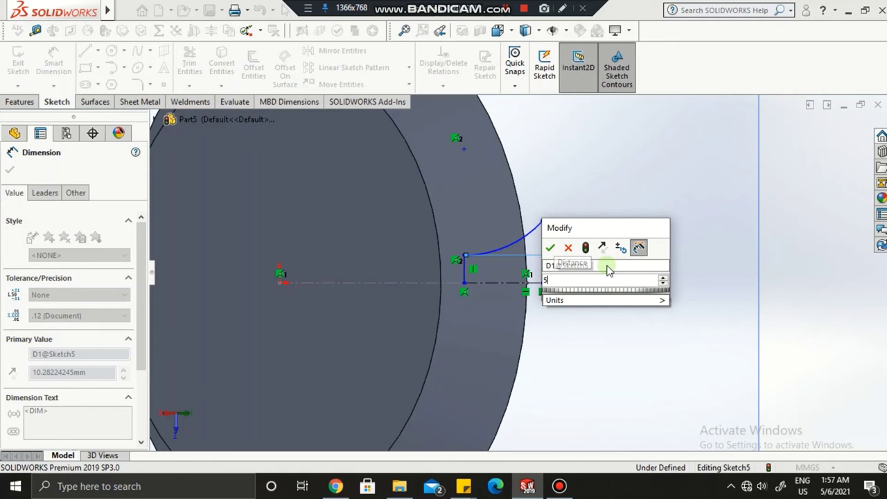
key("Return")
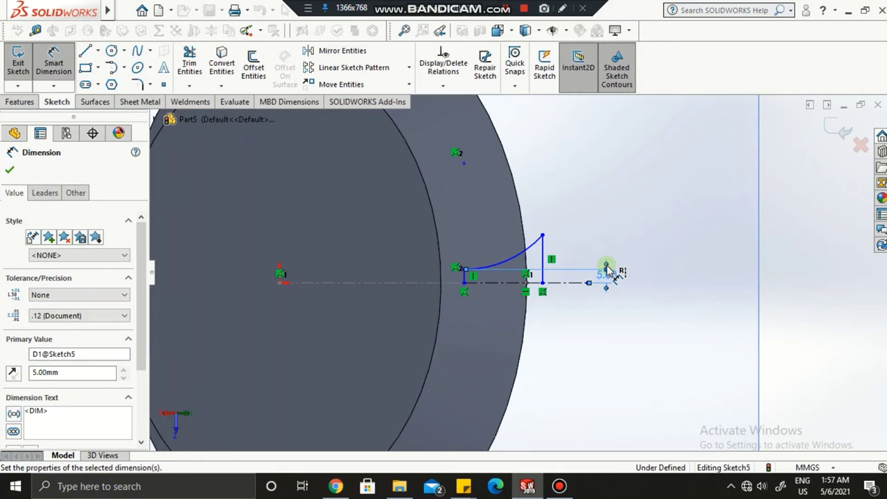
Dimension the profile's tangent arc with a radius of 40 mm.
left_click(54, 64)
left_click(53, 63)
left_click(527, 248)
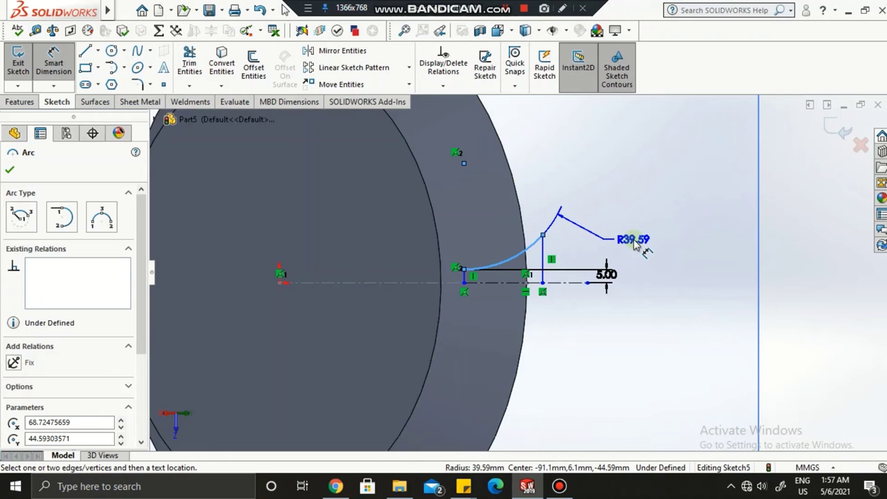
left_click(636, 244)
left_click(635, 241)
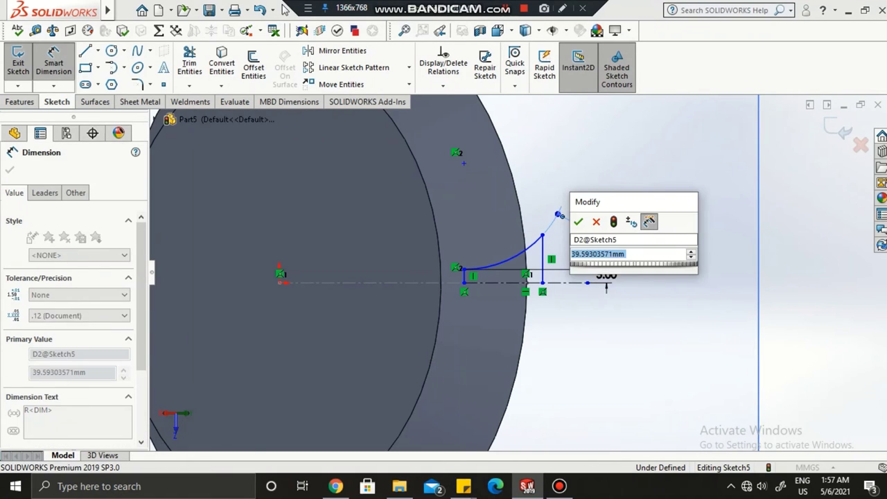
type("40")
key("Return")
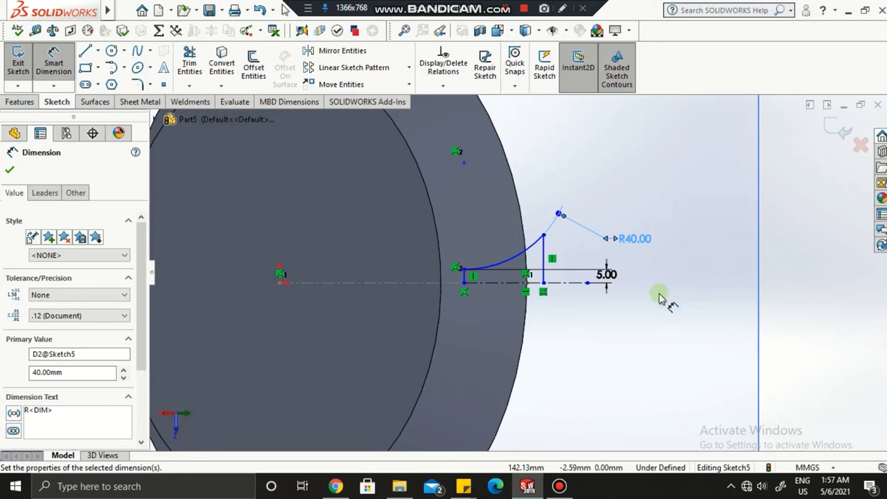
Dimension the distance between the two vertical lines' lower endpoints on the centerline as 26 mm.
left_click(500, 285)
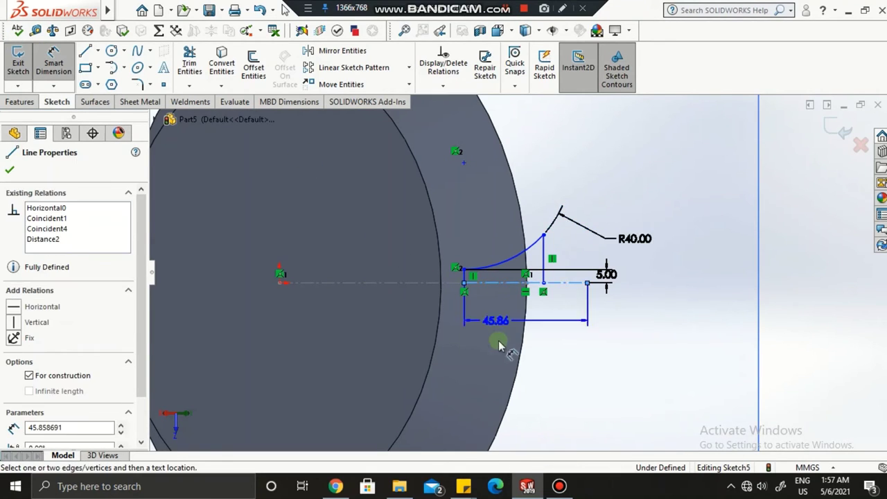
key("Escape")
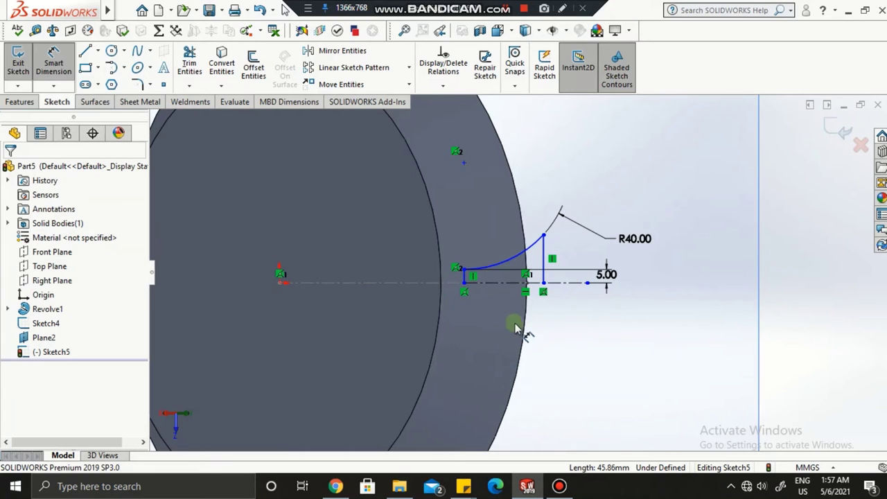
left_click(466, 284)
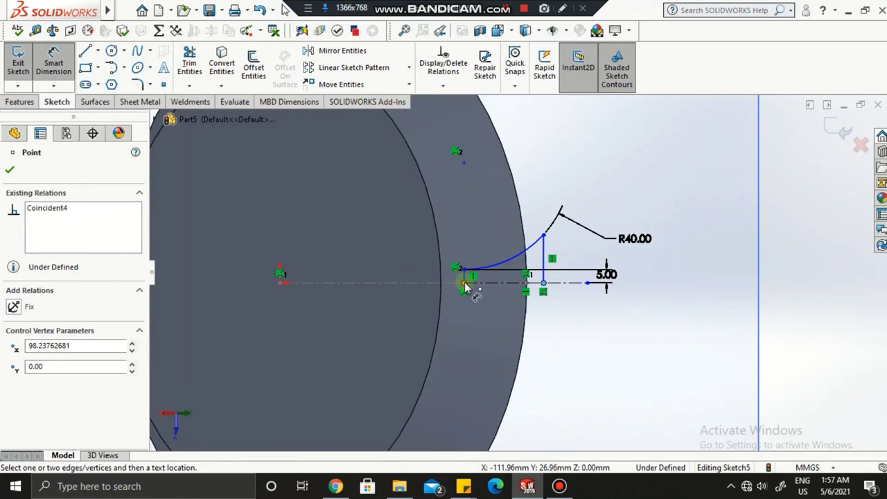
left_click(543, 284)
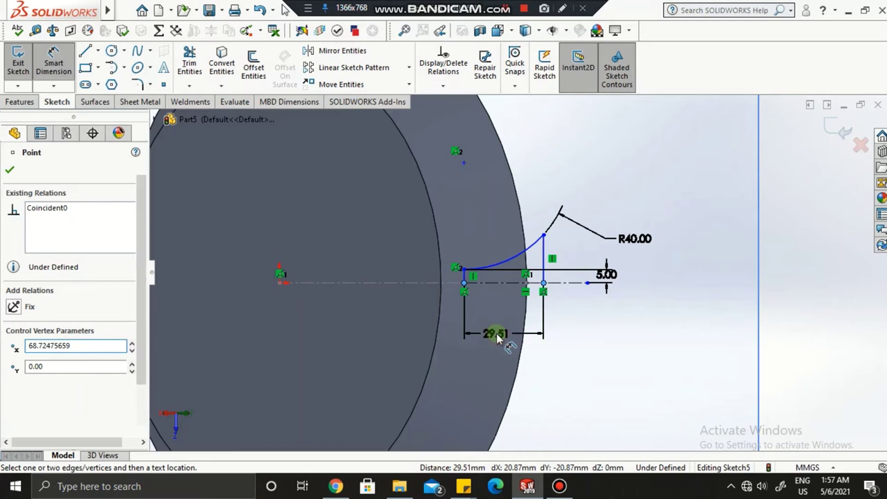
left_click(497, 337)
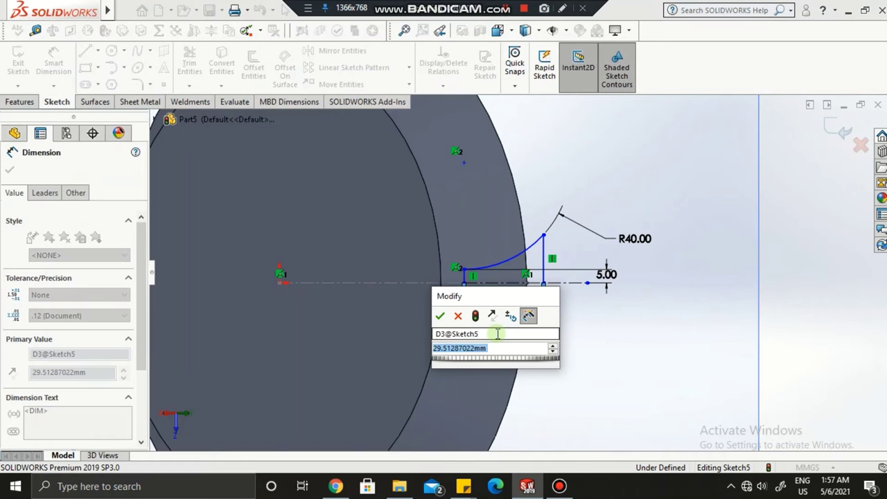
type("26")
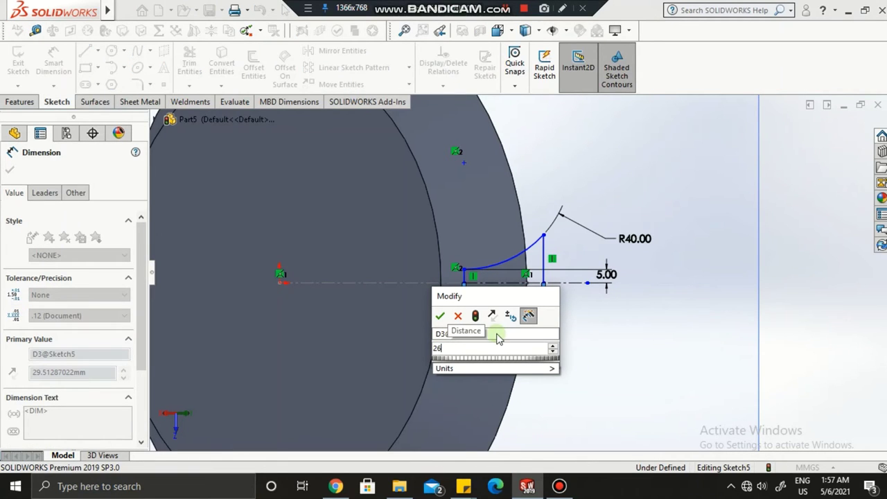
key("Return")
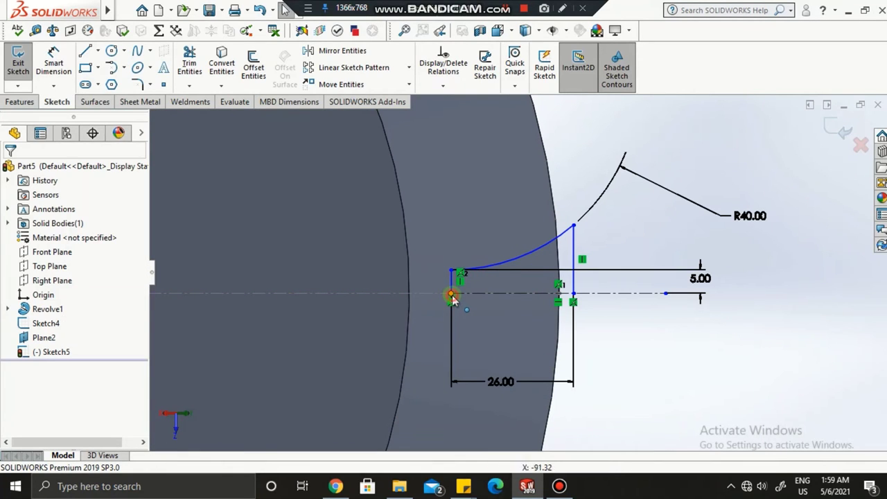
Shift the profile inward along the centerline by its inner lower endpoint, to about 67.1 mm from the origin.
left_click(451, 295)
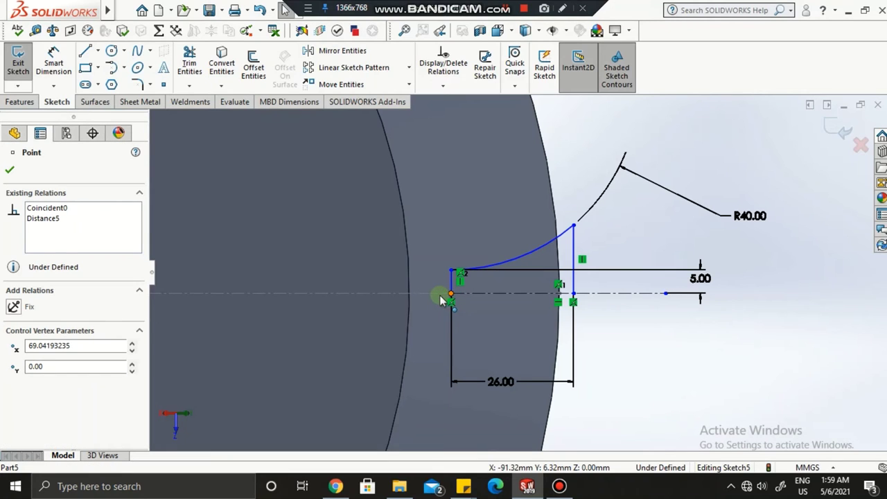
left_click(14, 171)
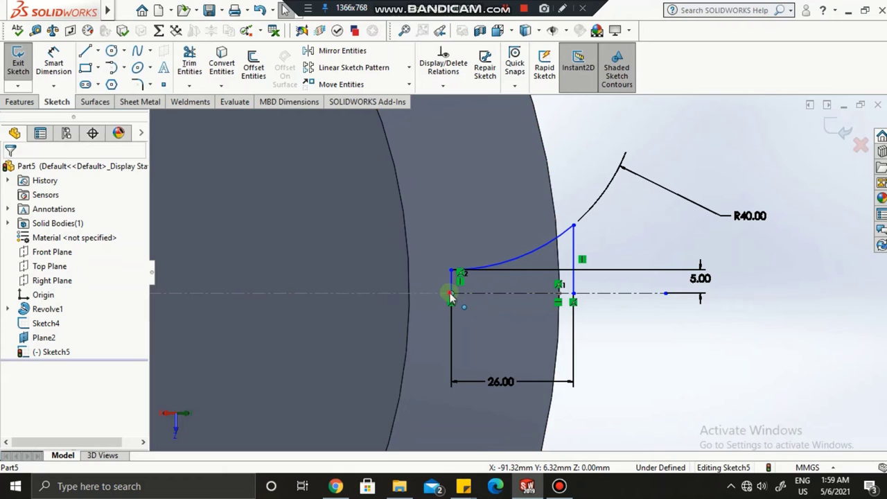
left_click_drag(449, 295, 443, 300)
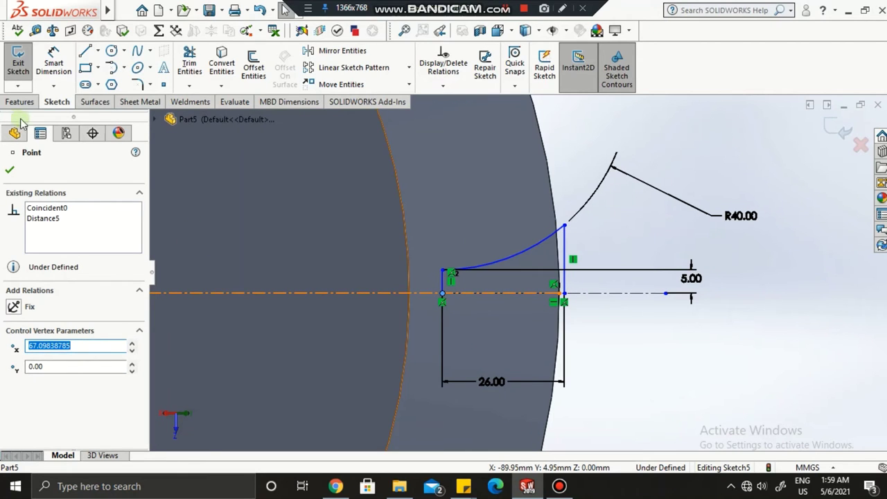
left_click(11, 171)
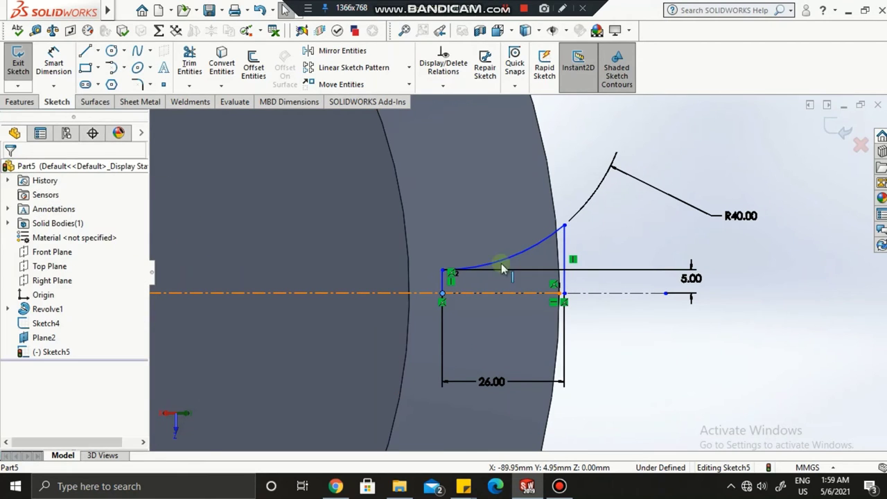
Mirror the short vertical line, the arc and the outer vertical line about the horizontal centerline, keeping the originals.
left_click(358, 55)
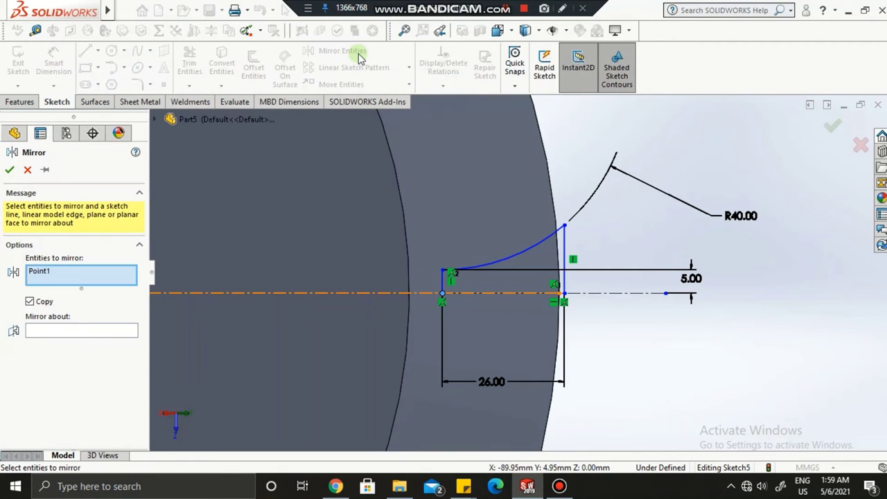
left_click(37, 273)
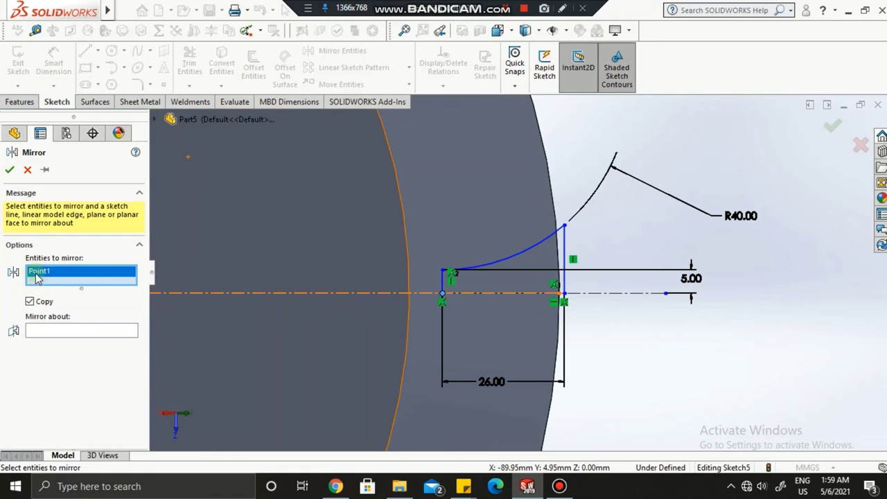
key("Delete")
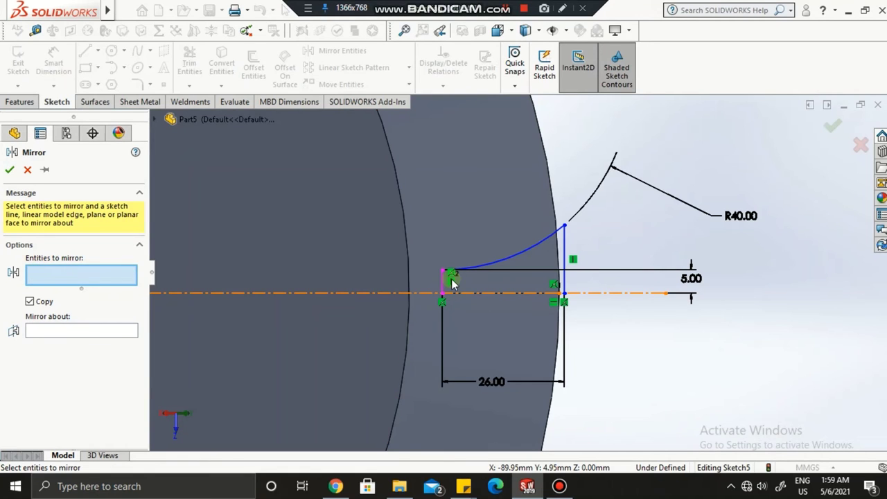
left_click(444, 284)
left_click(531, 258)
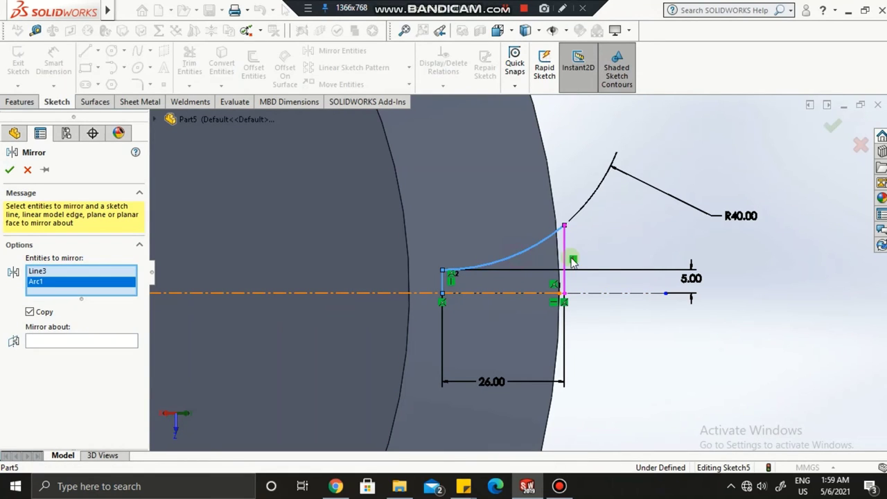
left_click(566, 270)
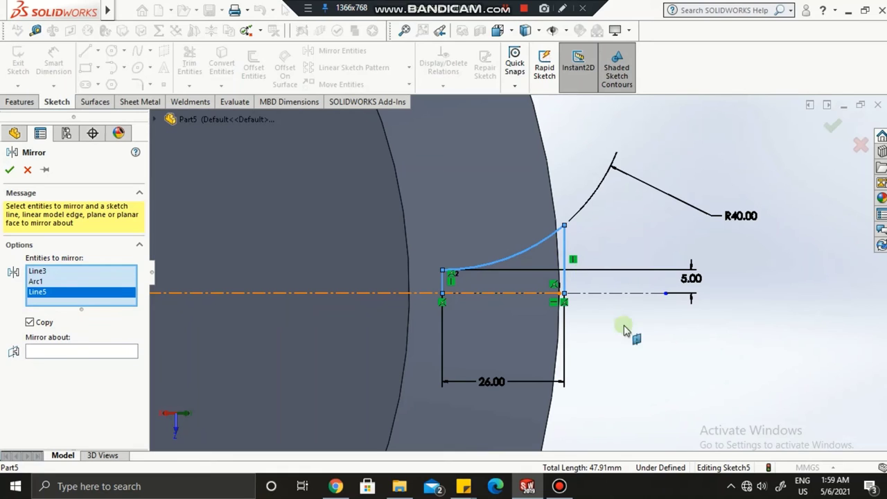
left_click(55, 352)
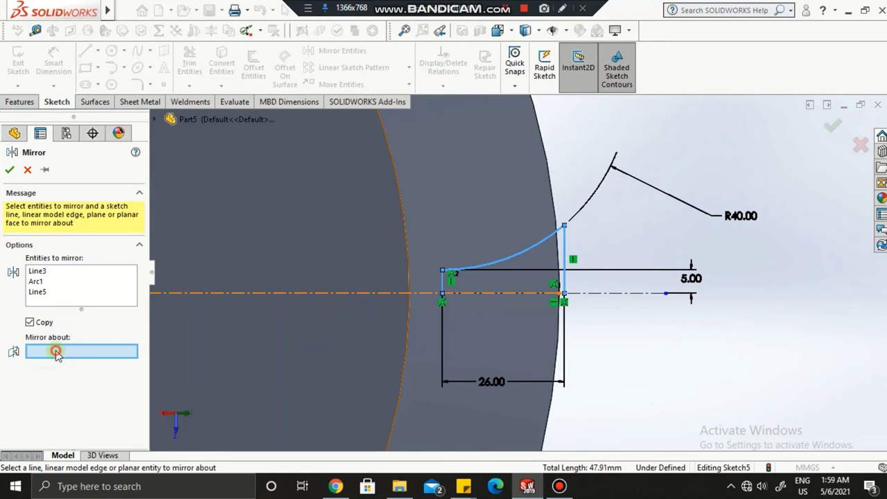
left_click(509, 294)
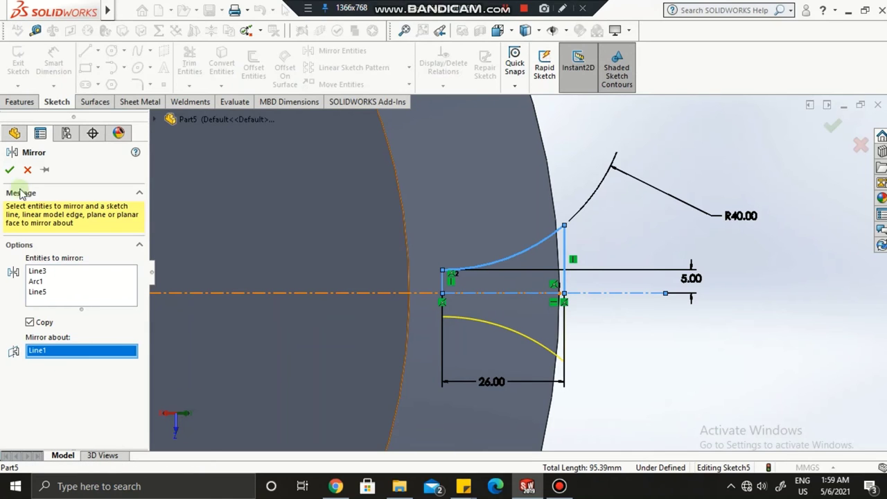
left_click(9, 171)
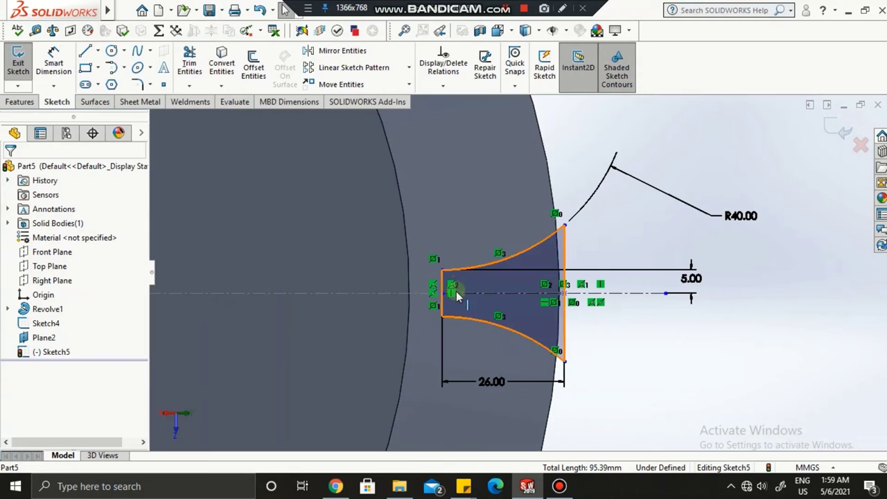
Cut the flared profile through the rim of the dish-shaped body with an Extruded Cut using the Up To Next end condition.
scroll(655, 325, "up", 2)
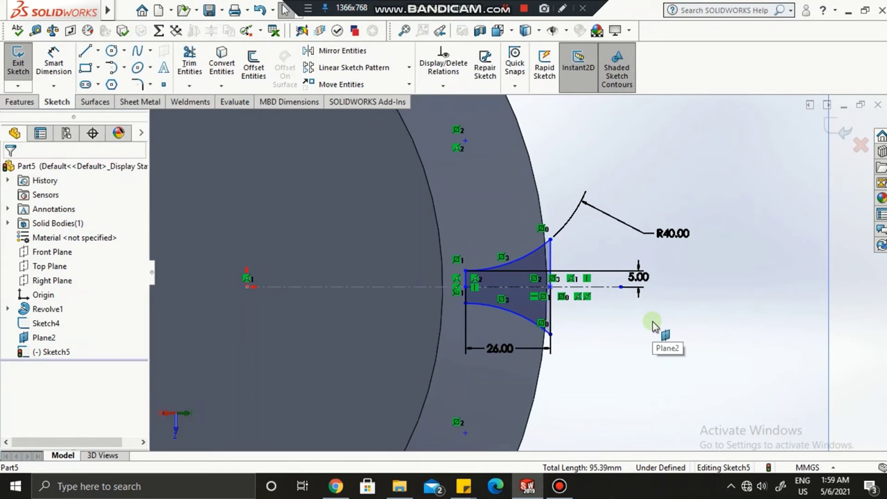
left_click(21, 102)
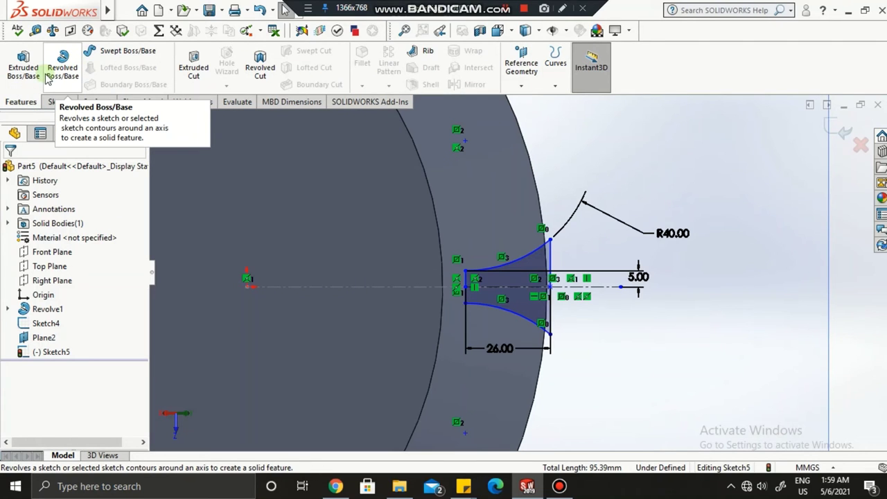
left_click(193, 69)
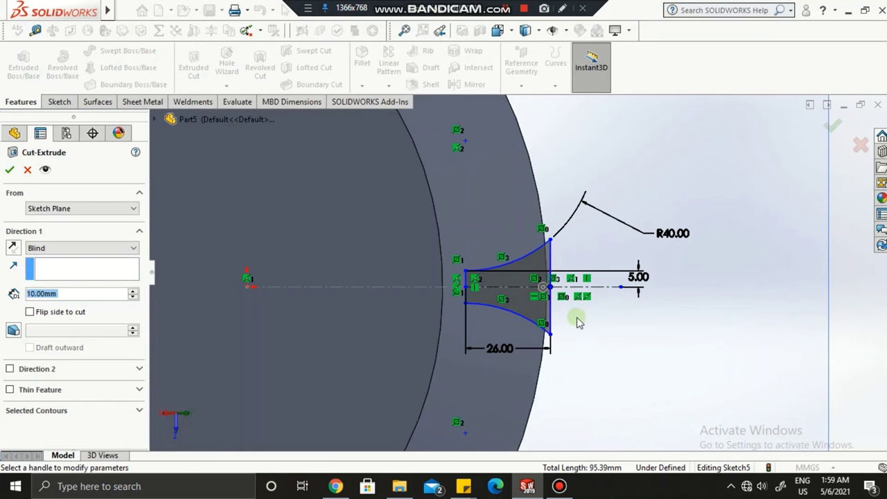
middle_click_drag(574, 321, 510, 299)
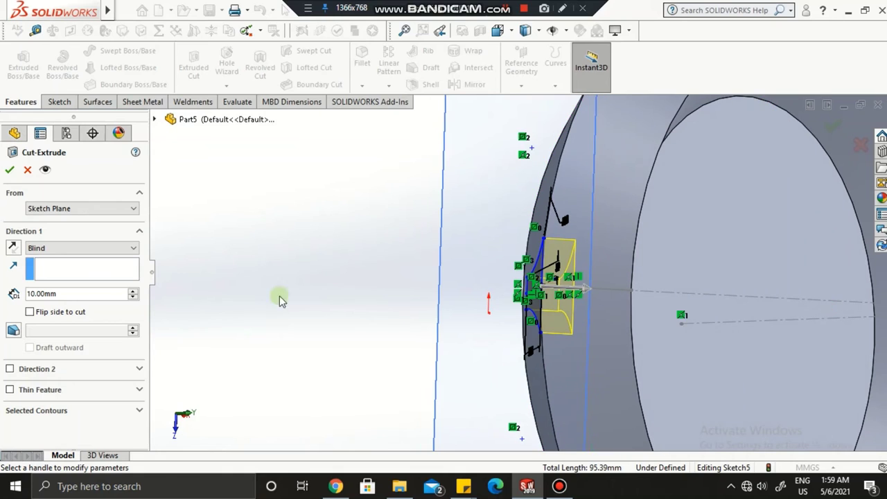
left_click(73, 248)
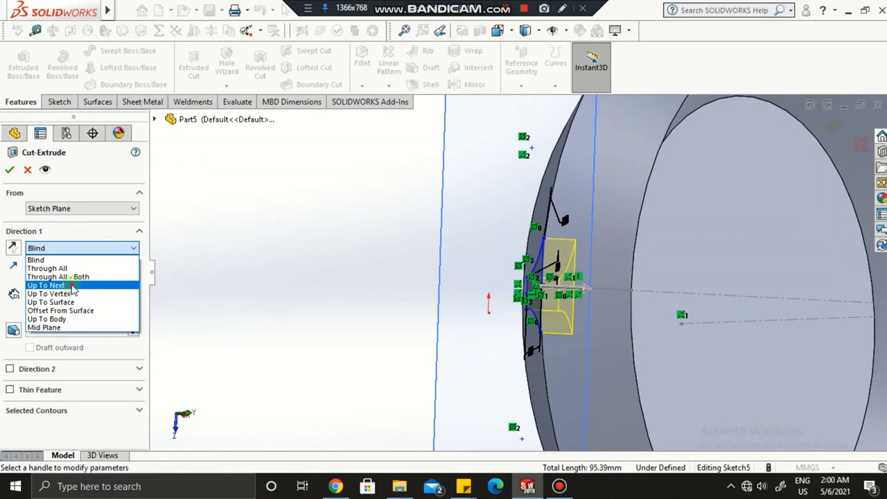
left_click(73, 286)
middle_click_drag(669, 376, 696, 303)
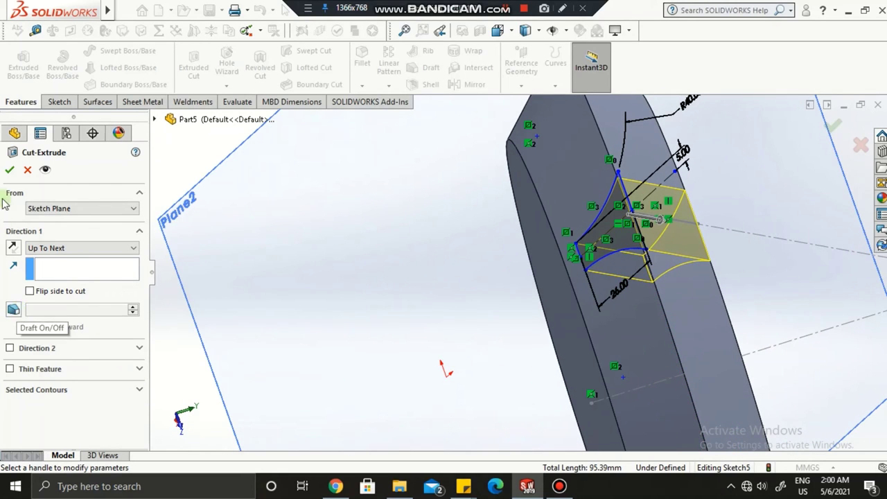
left_click(11, 170)
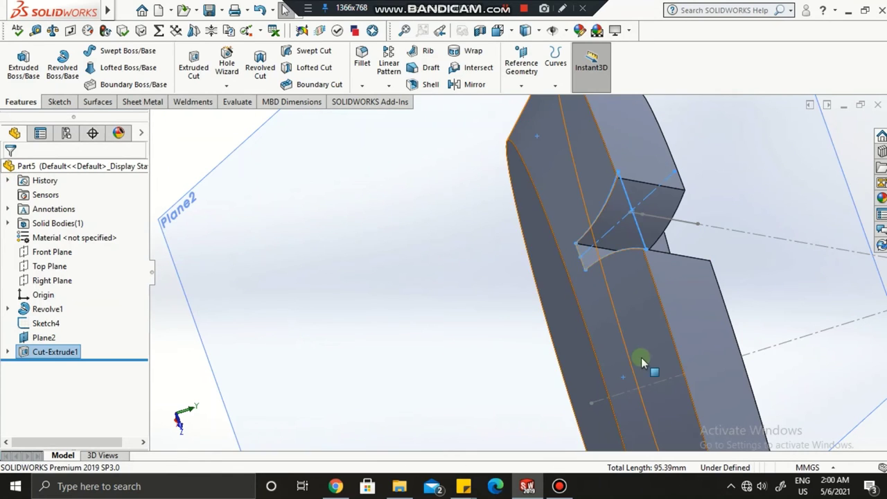
Set up an equally spaced 360-degree circular pattern of the rim cut about the sketch line along the body's central axis.
middle_click_drag(641, 357, 664, 339)
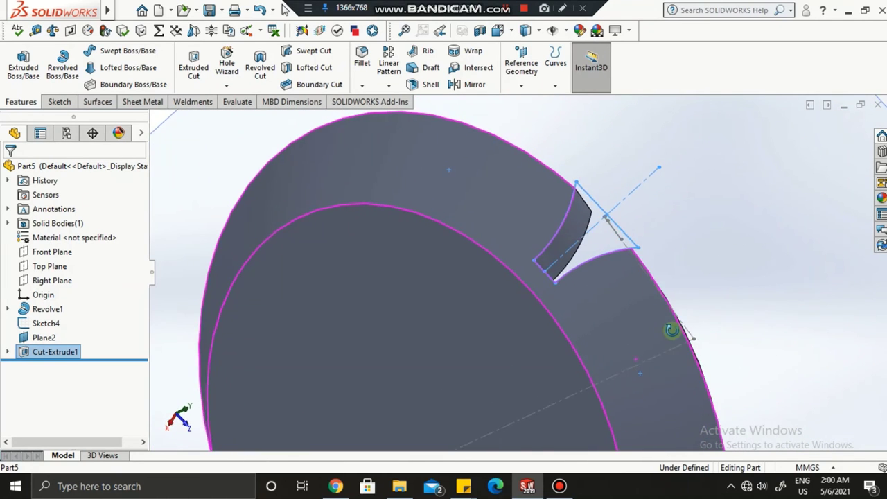
middle_click_drag(672, 330, 669, 252)
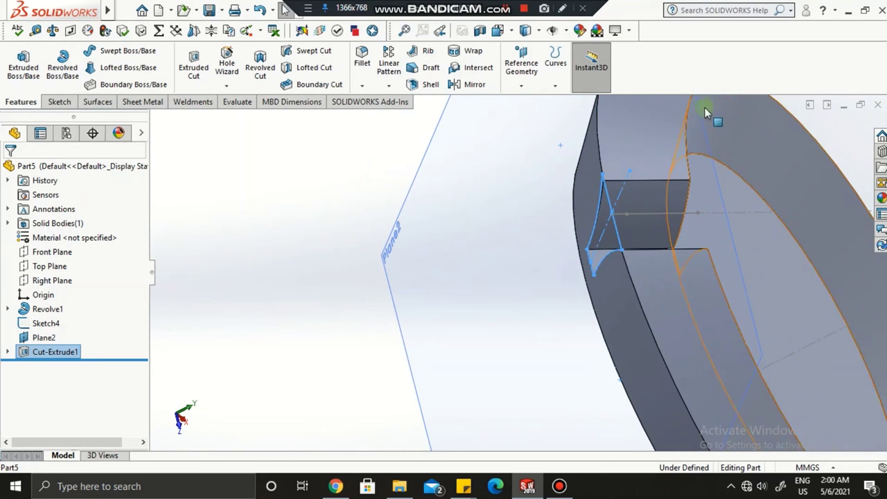
scroll(693, 208, "up", 5)
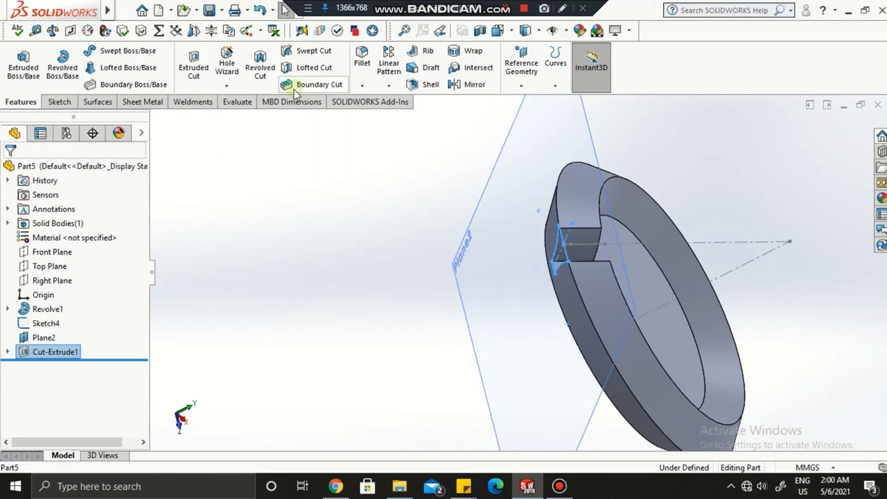
left_click(387, 86)
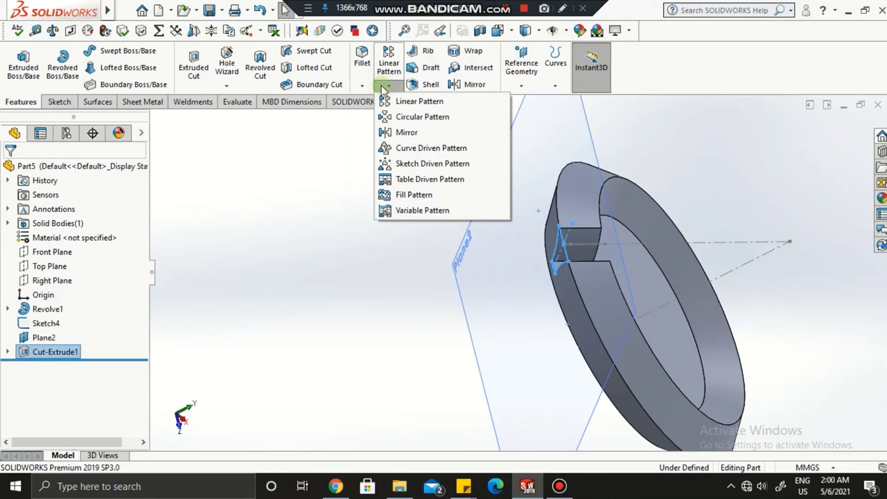
left_click(416, 116)
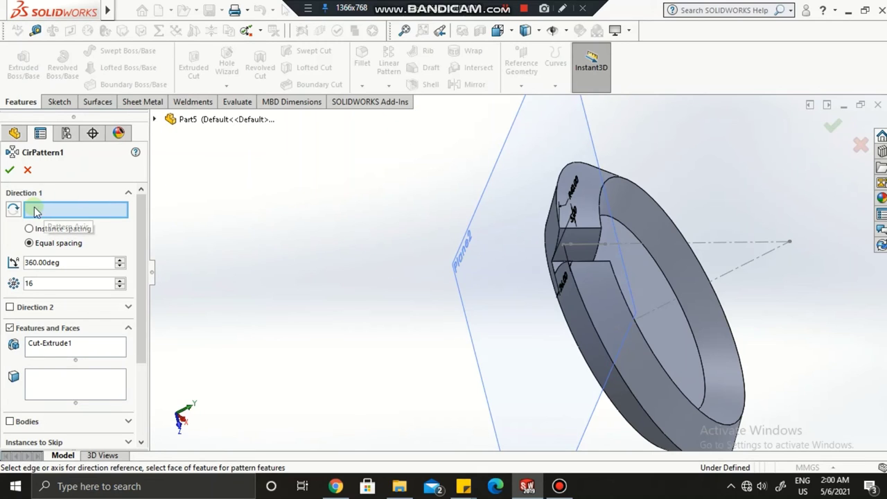
left_click(725, 279)
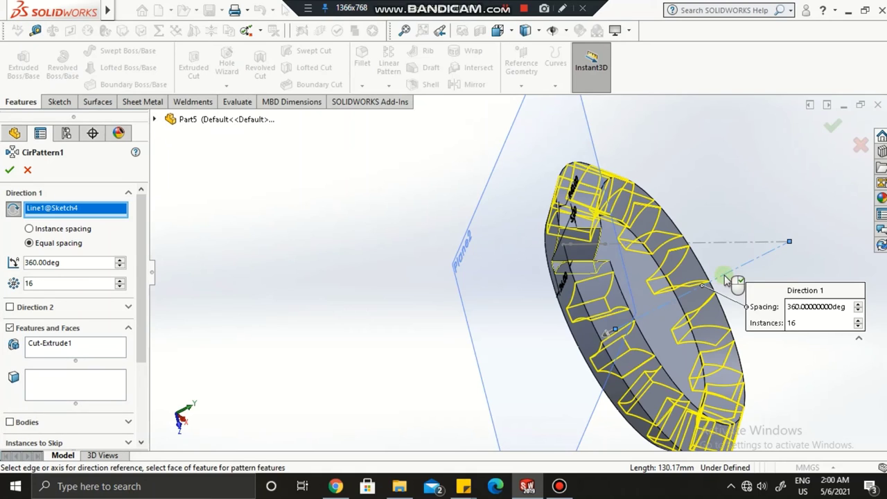
mouse_move(727, 281)
middle_mouse_down()
mouse_move(628, 336)
mouse_move(580, 316)
mouse_move(586, 313)
mouse_move(580, 323)
mouse_move(609, 346)
mouse_move(614, 297)
mouse_move(630, 333)
mouse_move(563, 348)
middle_mouse_up()
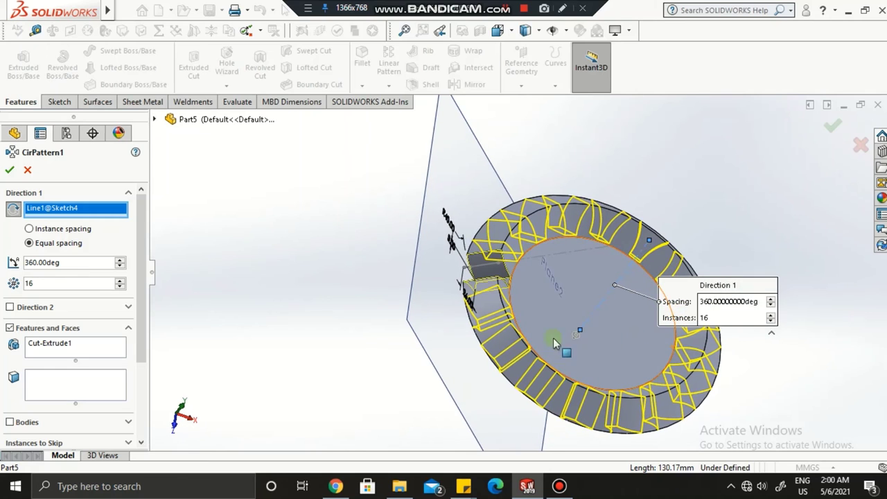
Set the circular pattern to 18 instances and create it.
left_click(120, 280)
left_click(120, 281)
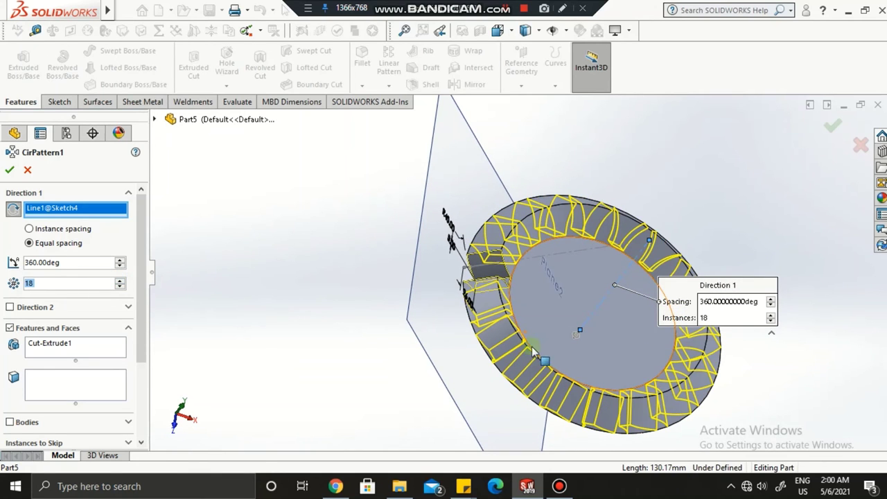
middle_click_drag(527, 350, 517, 398)
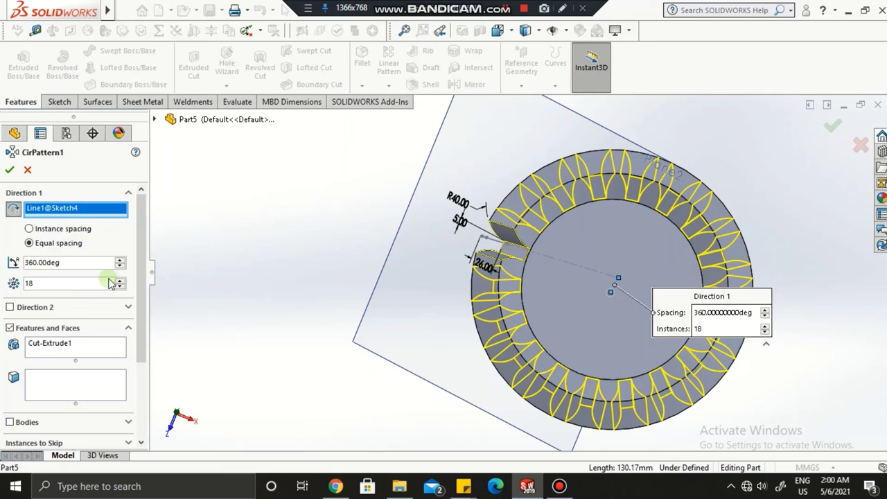
left_click(120, 281)
left_click(120, 281)
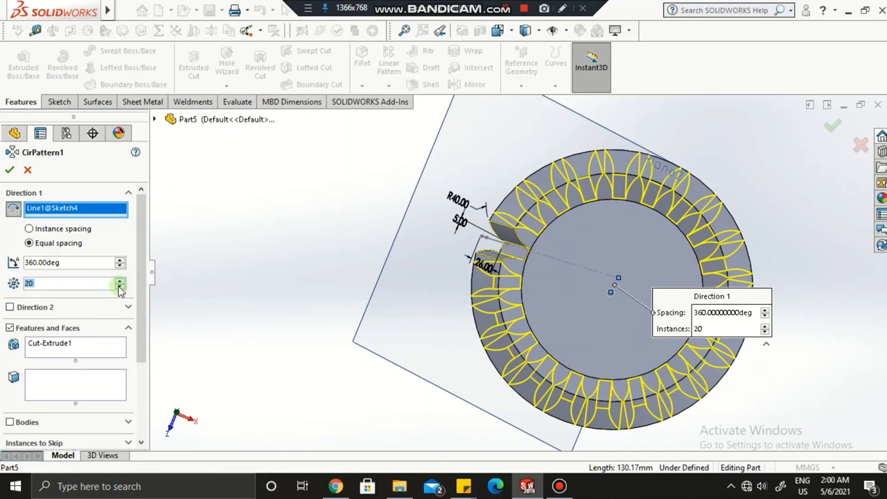
left_click(120, 287)
left_click(120, 287)
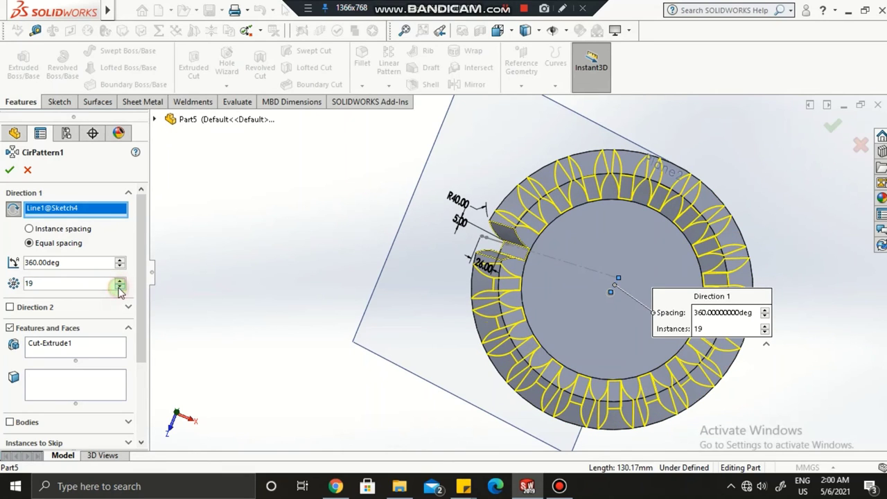
left_click(9, 169)
Reopen the extruded rim cut for editing and turn on its draft.
mouse_move(541, 299)
middle_mouse_down()
mouse_move(588, 252)
mouse_move(653, 242)
mouse_move(545, 241)
mouse_move(537, 231)
mouse_move(554, 298)
middle_mouse_up()
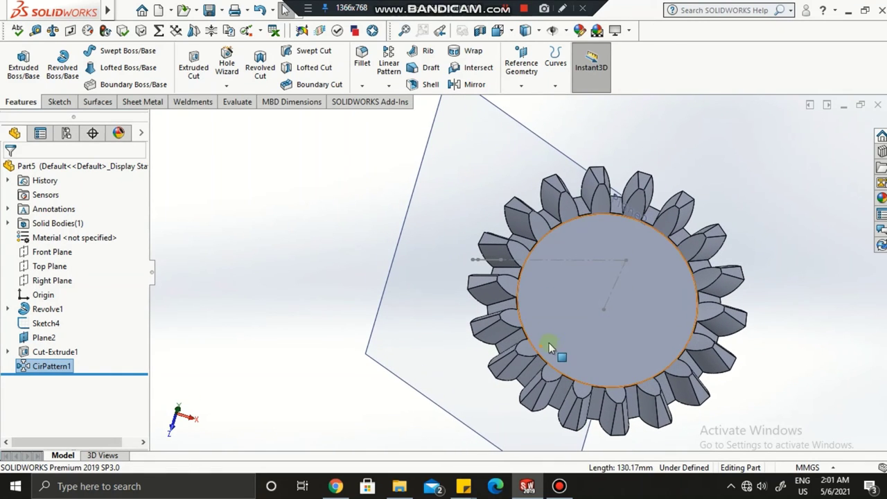
middle_click_drag(545, 346, 545, 303)
scroll(535, 382, "down", 3)
scroll(534, 376, "down", 2)
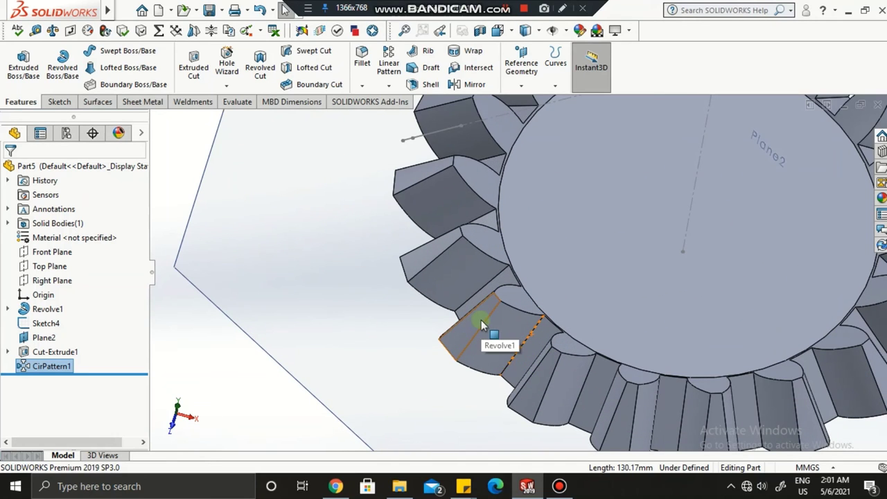
mouse_move(481, 323)
middle_mouse_down()
mouse_move(501, 313)
mouse_move(490, 320)
middle_mouse_up()
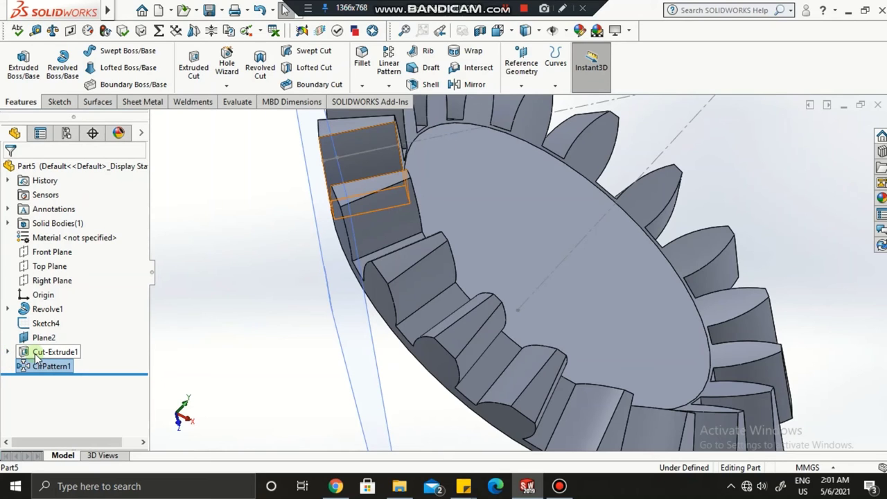
left_click(7, 352)
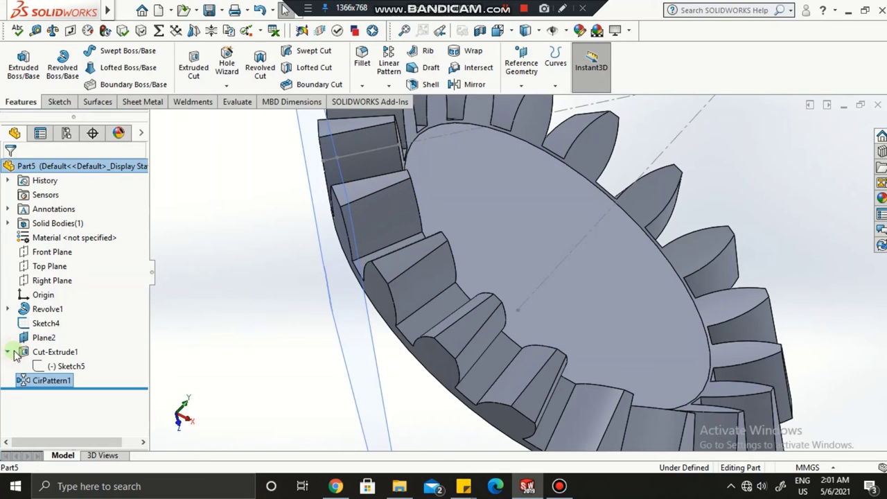
left_click(54, 353)
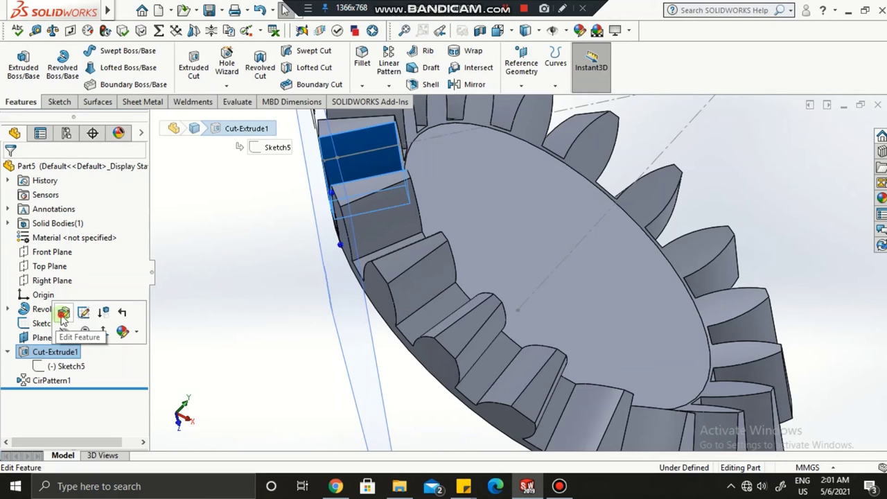
left_click(62, 313)
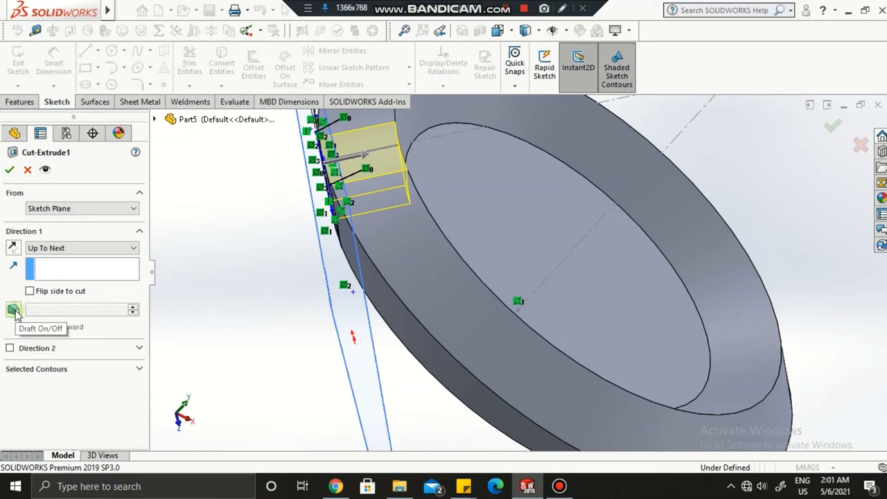
left_click(14, 311)
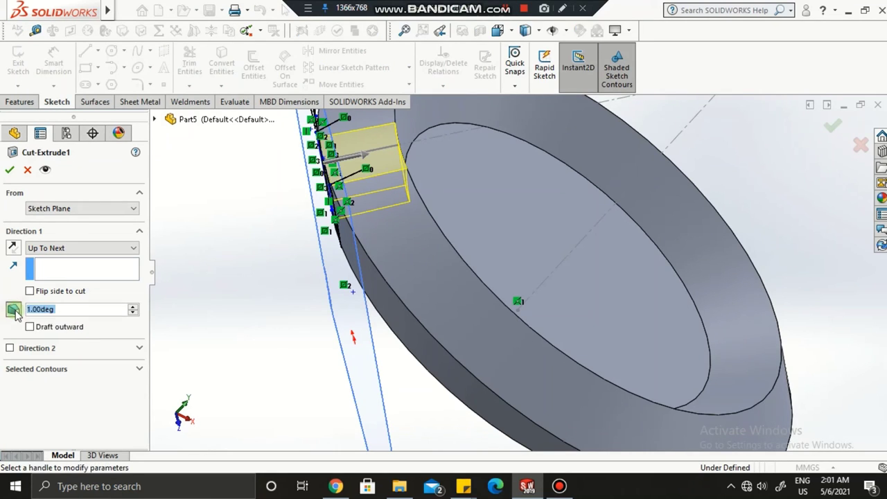
Set the rim cut's inward draft angle to 2 degrees and apply the edited feature.
left_click(134, 306)
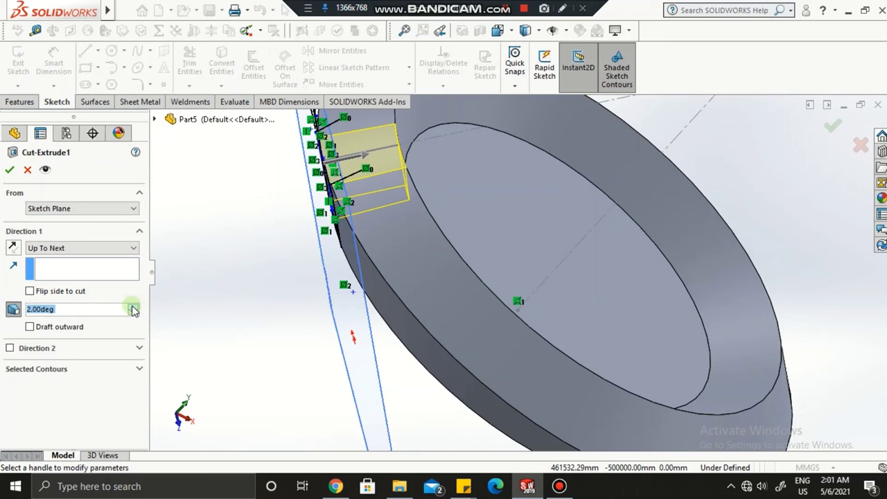
left_click(134, 306)
left_click(134, 306)
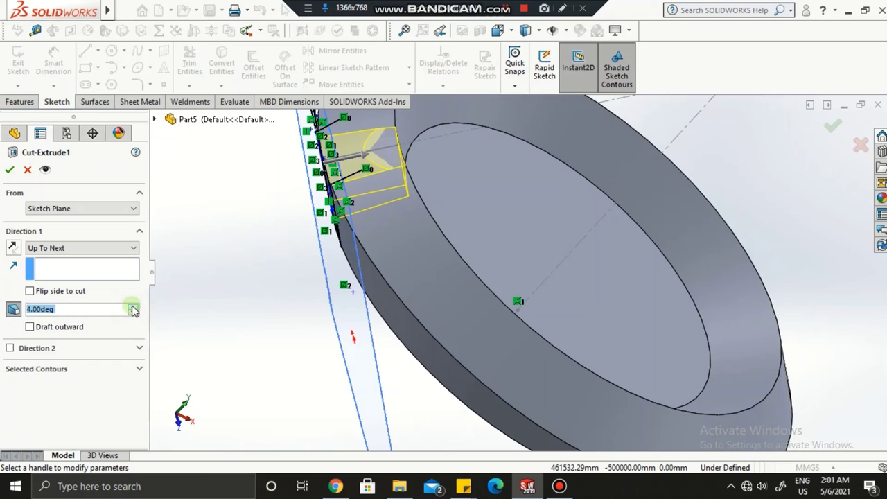
left_click(134, 313)
left_click(134, 313)
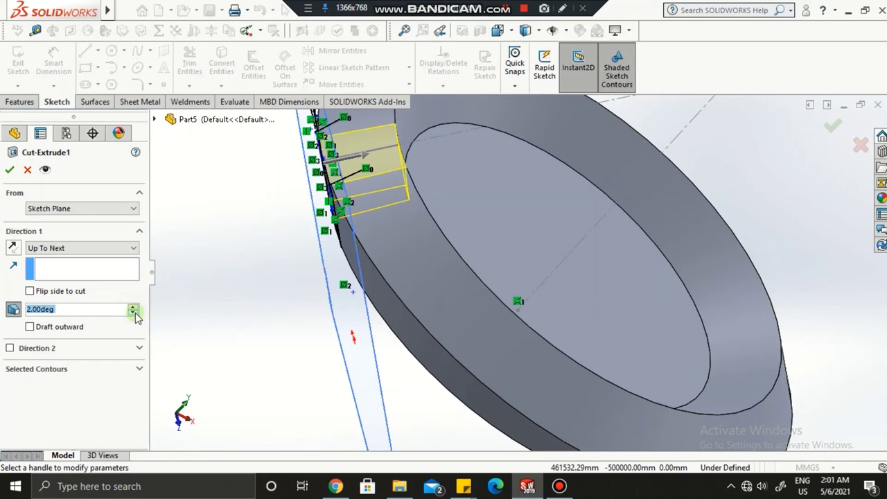
left_click(9, 172)
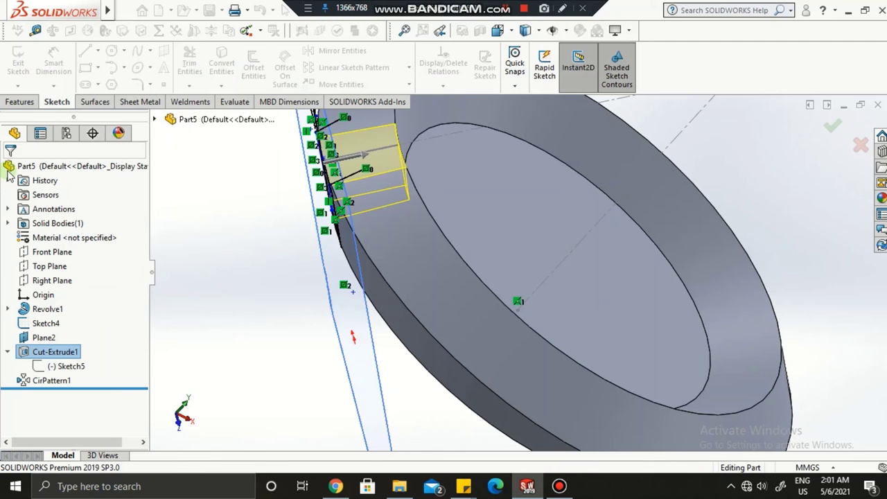
Sketch a circle about 64 mm in diameter, centred on the origin, on the flat round face inside the ring of teeth.
mouse_move(487, 312)
middle_mouse_down()
mouse_move(492, 377)
mouse_move(471, 316)
mouse_move(475, 324)
middle_mouse_up()
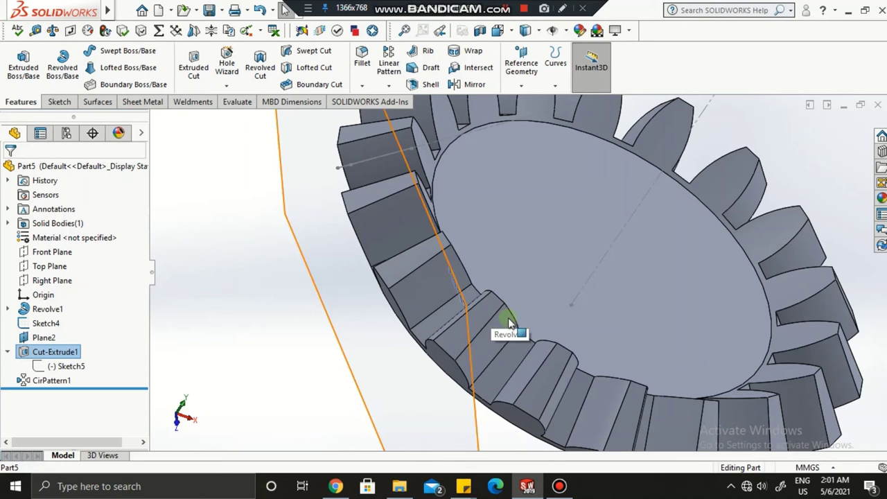
middle_click_drag(539, 293, 612, 225)
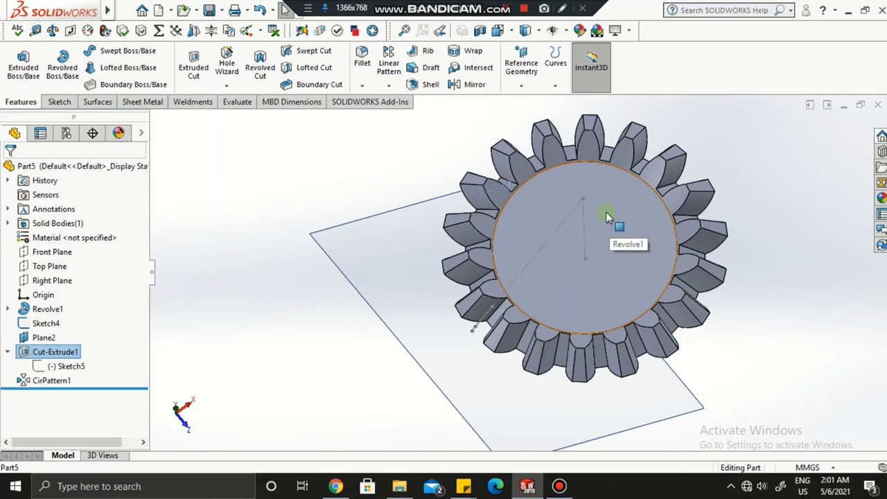
right_click(606, 256)
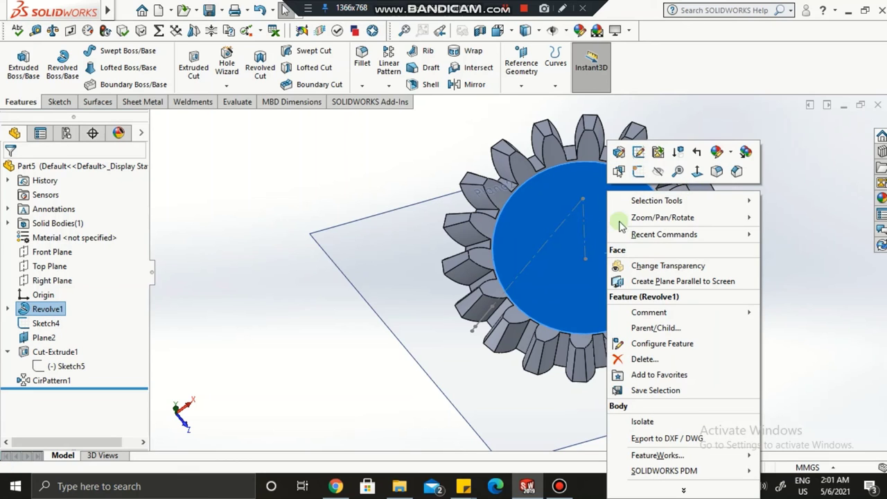
left_click(697, 172)
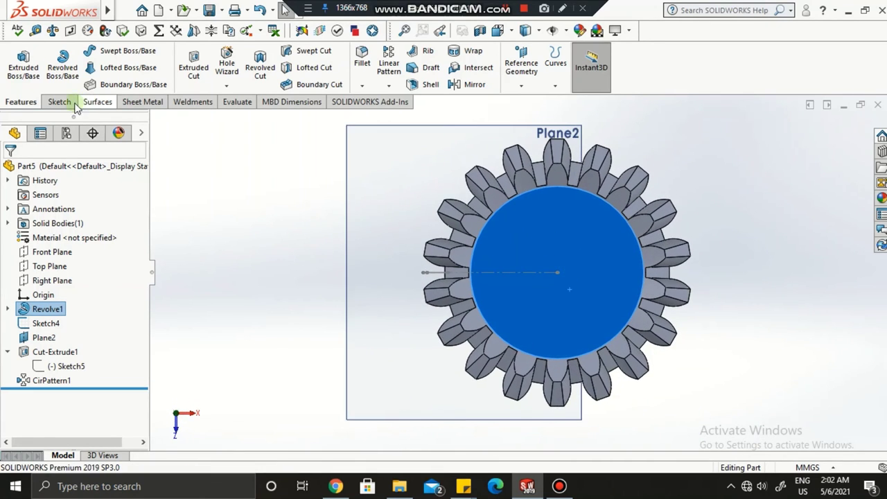
left_click(63, 102)
left_click(18, 64)
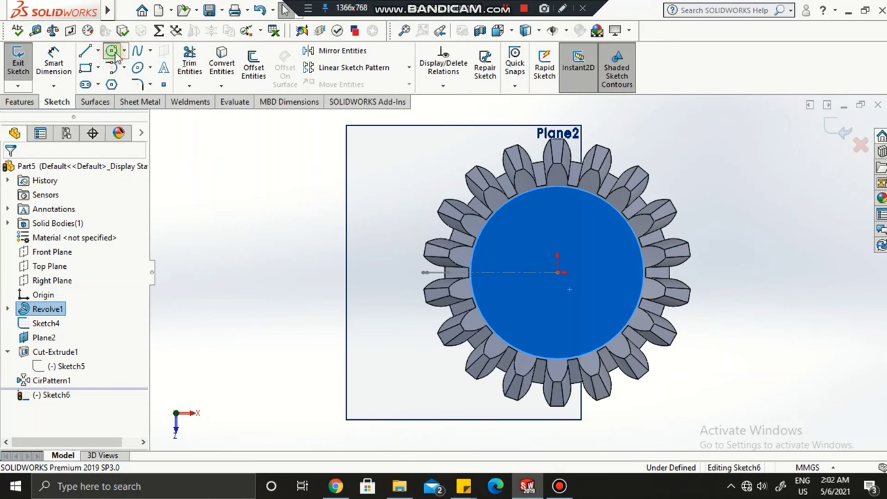
left_click(557, 271)
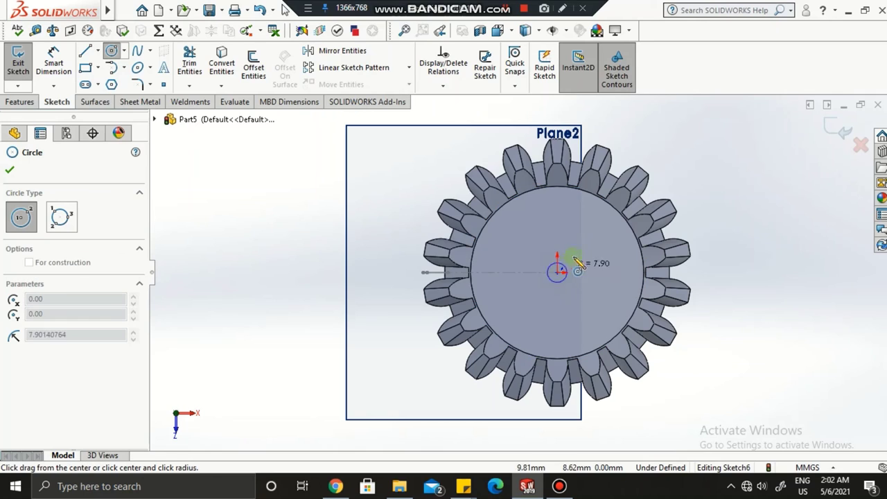
left_click(587, 254)
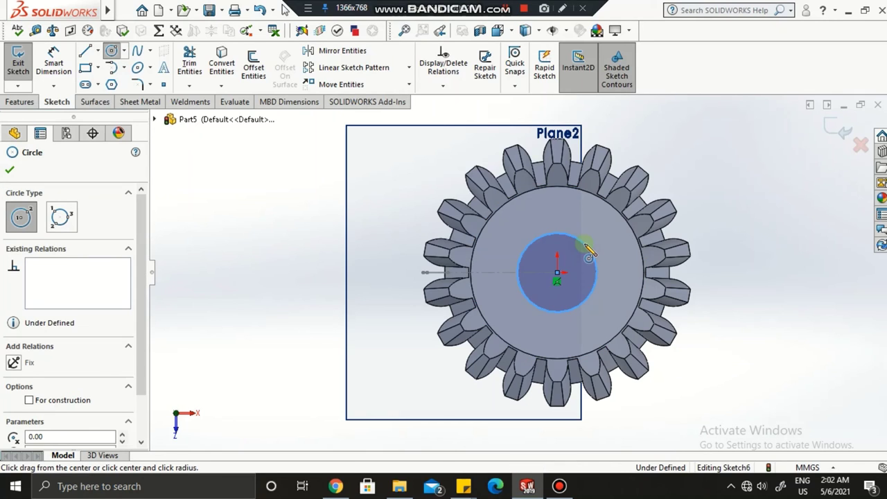
left_click(10, 179)
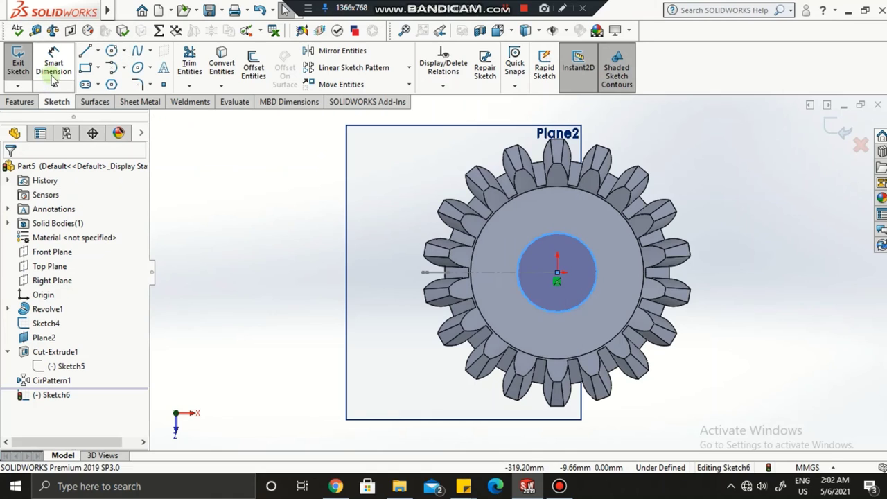
Dimension the central circle to a 50 mm diameter and finish the sketch.
left_click(520, 269)
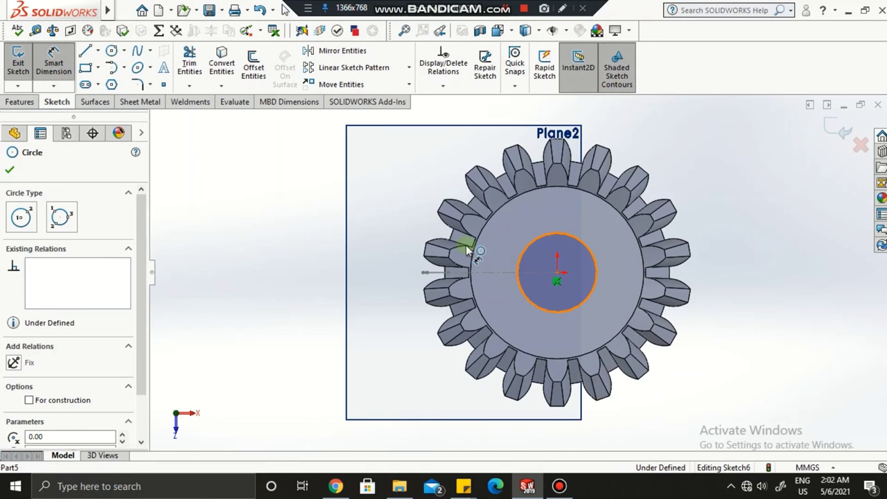
left_click(382, 248)
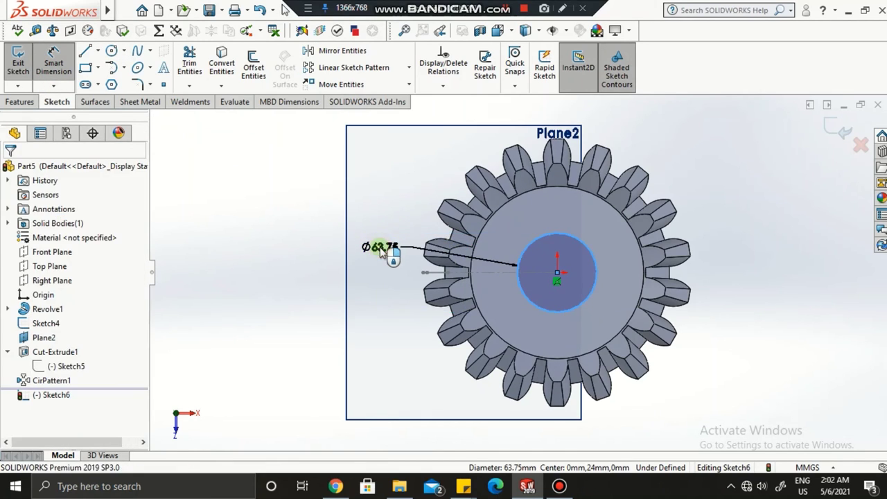
double_click(381, 249)
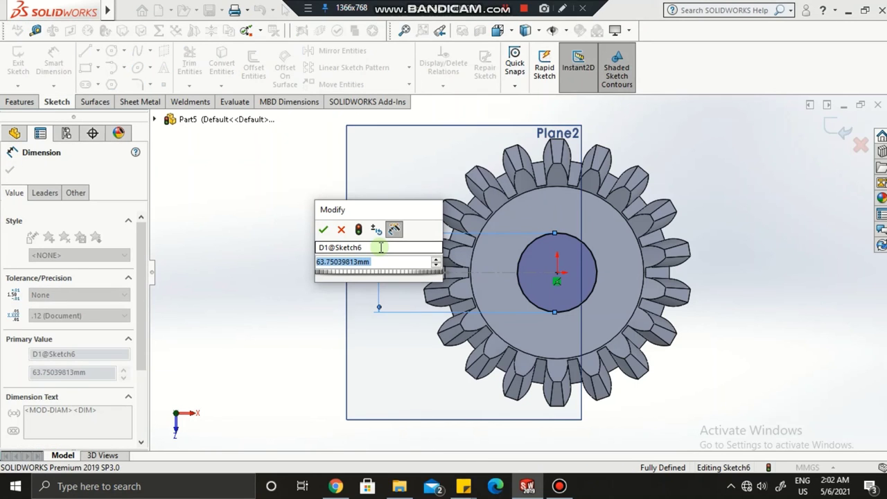
type("50")
key("Return")
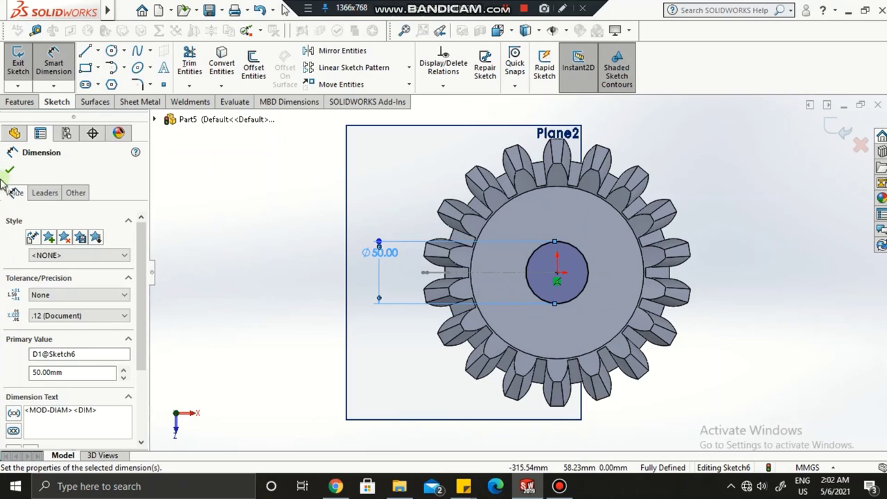
left_click(10, 170)
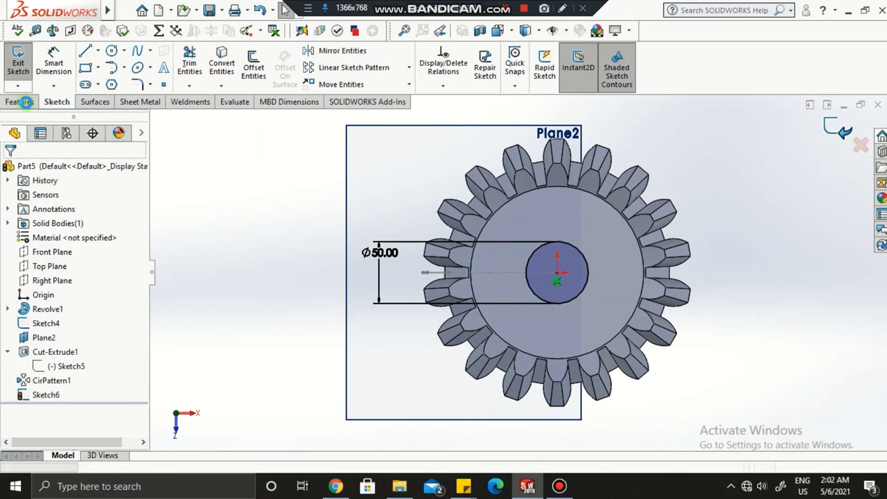
left_click(18, 61)
Cut the 50 mm circle through all of the gear body with an Extruded Cut to form the centre bore.
left_click(21, 102)
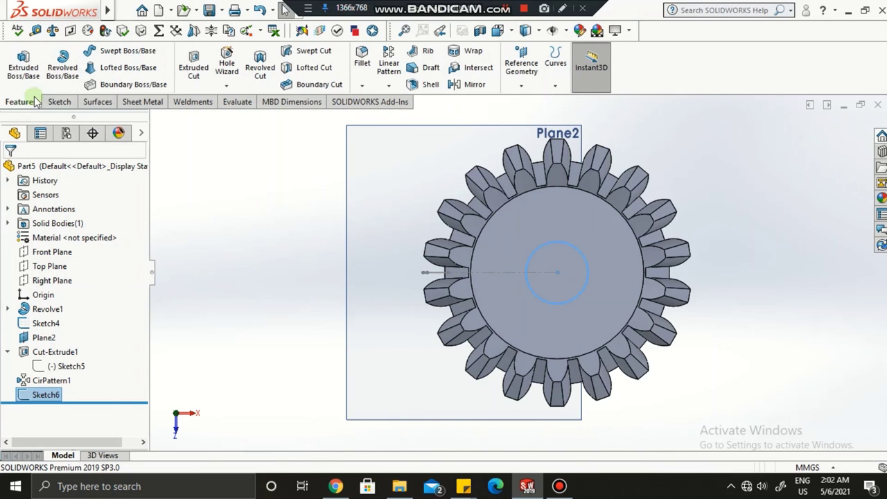
left_click(191, 73)
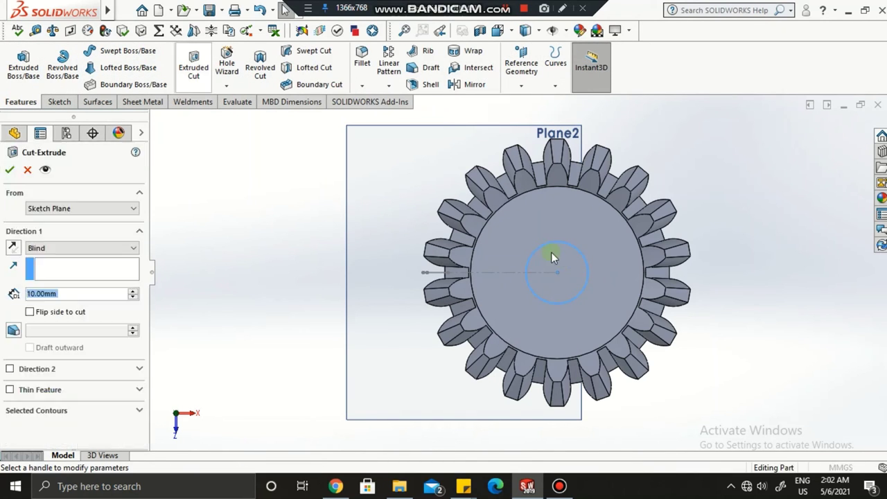
middle_click_drag(563, 285, 561, 78)
left_click(100, 248)
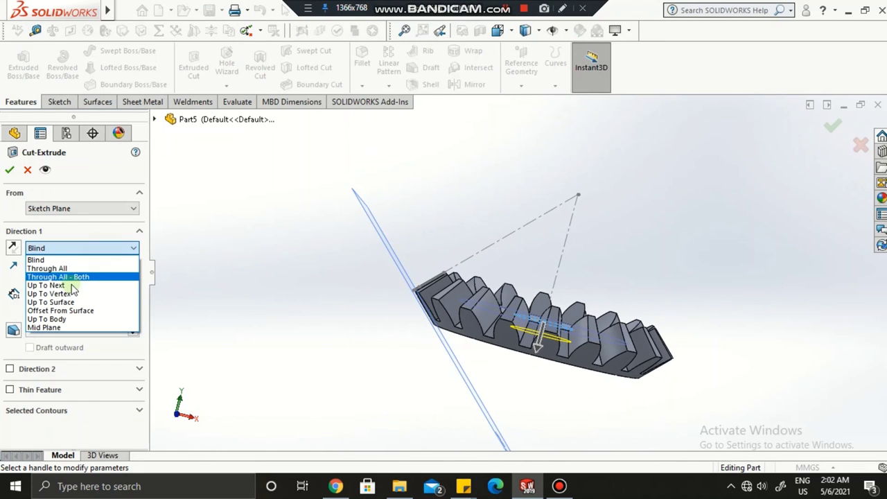
left_click(68, 271)
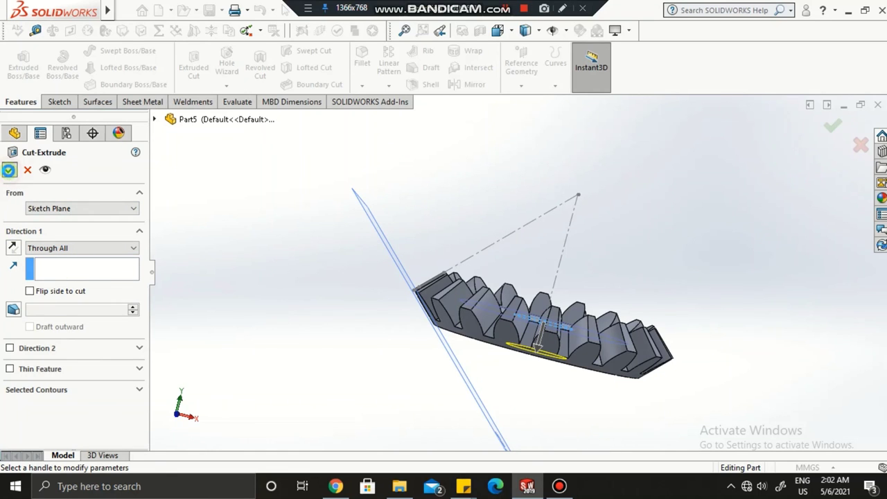
left_click(9, 171)
Hide the angled reference plane and the sketch holding the construction axis lines around the gear.
middle_click_drag(597, 353, 486, 388)
left_click(410, 277)
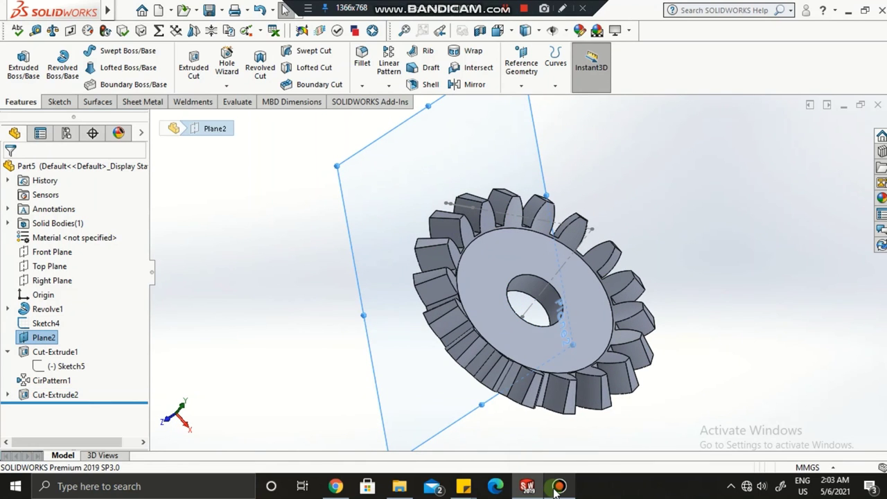
left_click(433, 161)
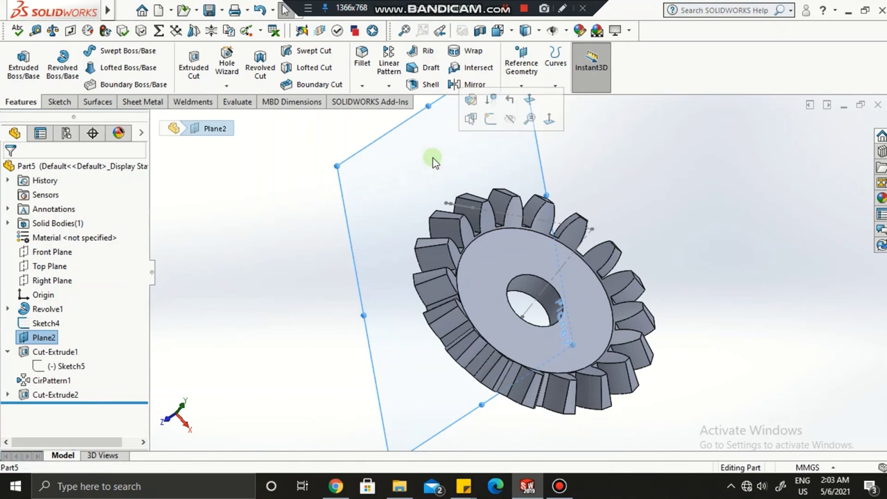
left_click(510, 120)
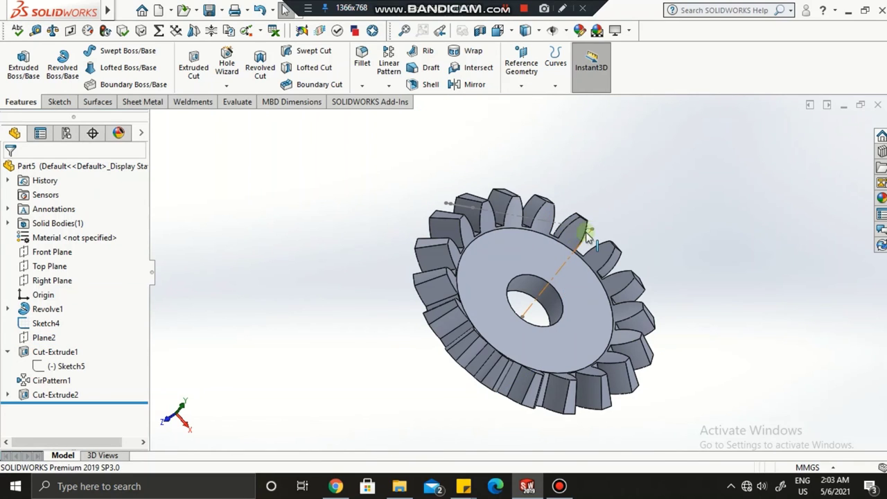
middle_click_drag(586, 251, 605, 239)
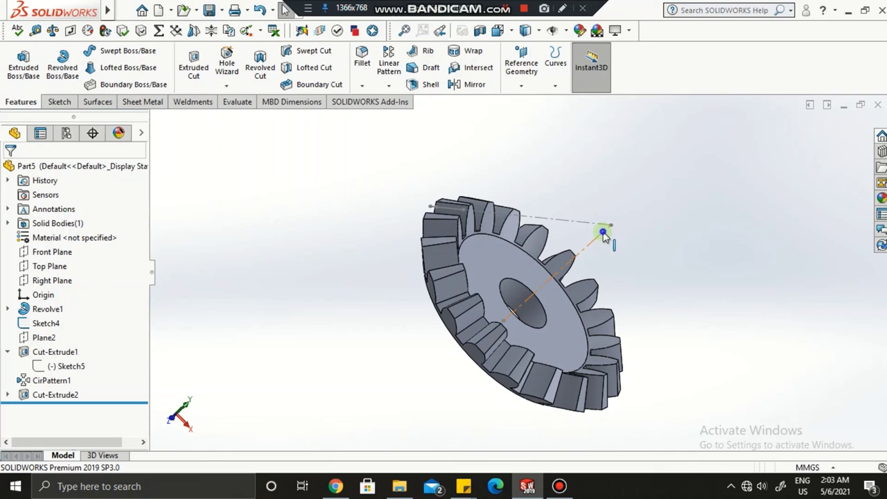
right_click(603, 236)
left_click(631, 212)
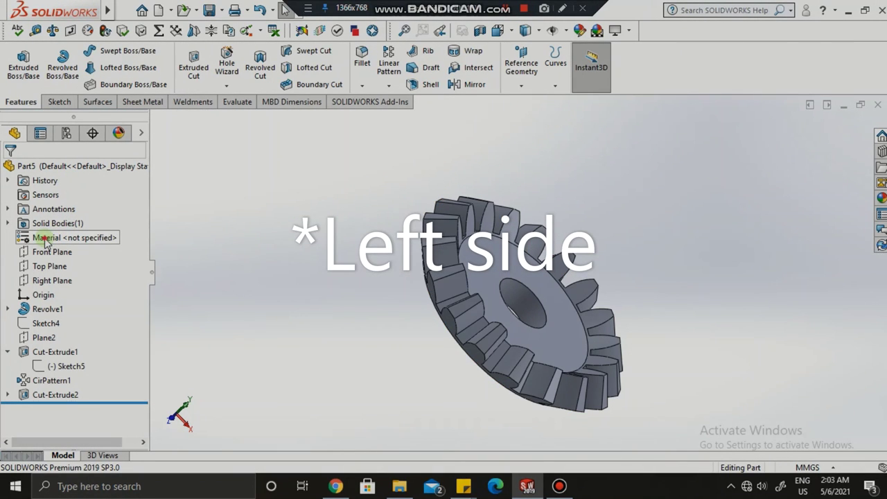
Assign the steel material AISI 1020 with its default appearance to the gear part.
left_click(46, 237)
right_click(47, 240)
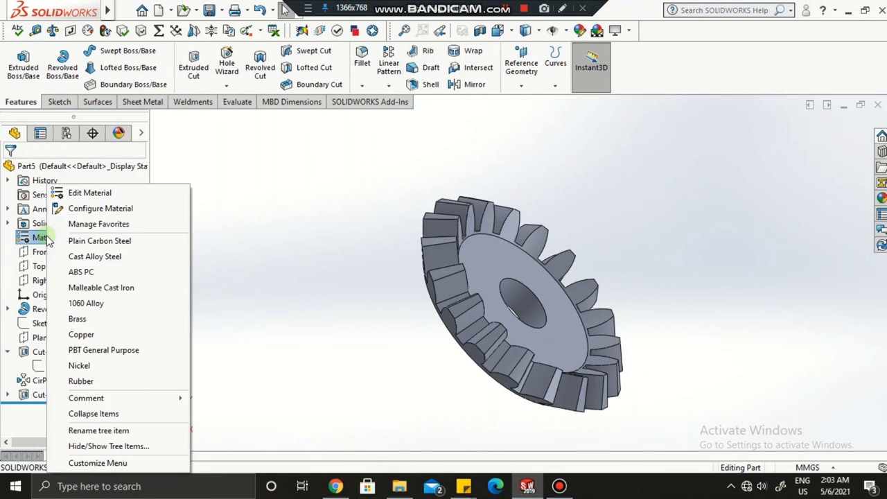
left_click(79, 196)
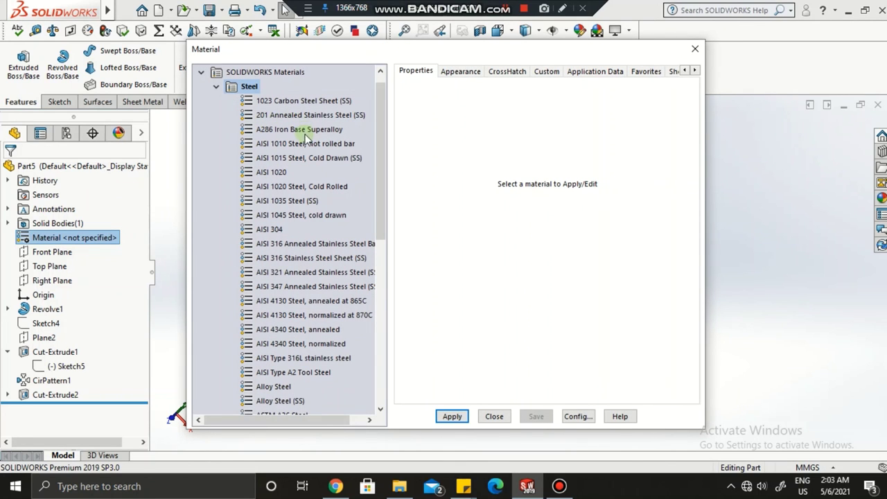
left_click(272, 173)
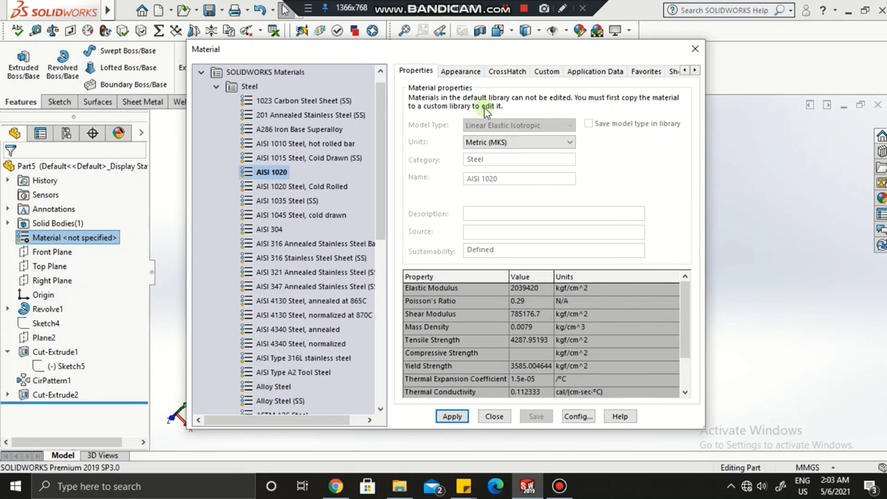
left_click(460, 72)
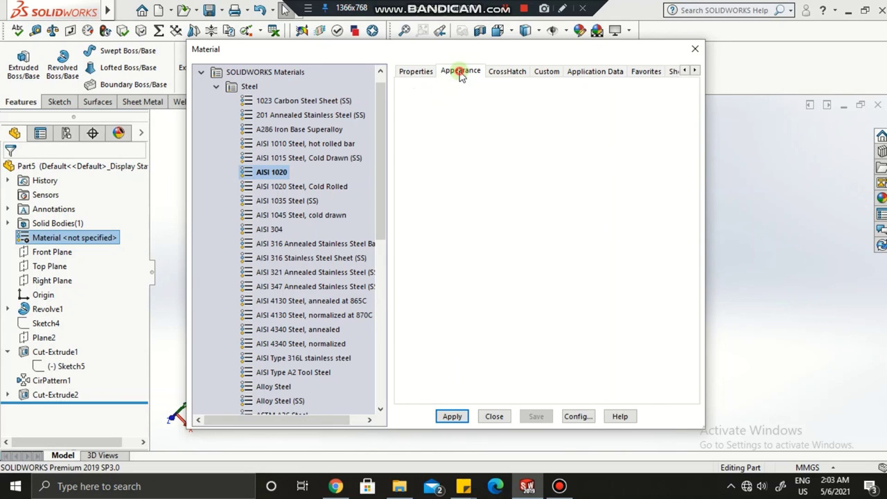
left_click(292, 187)
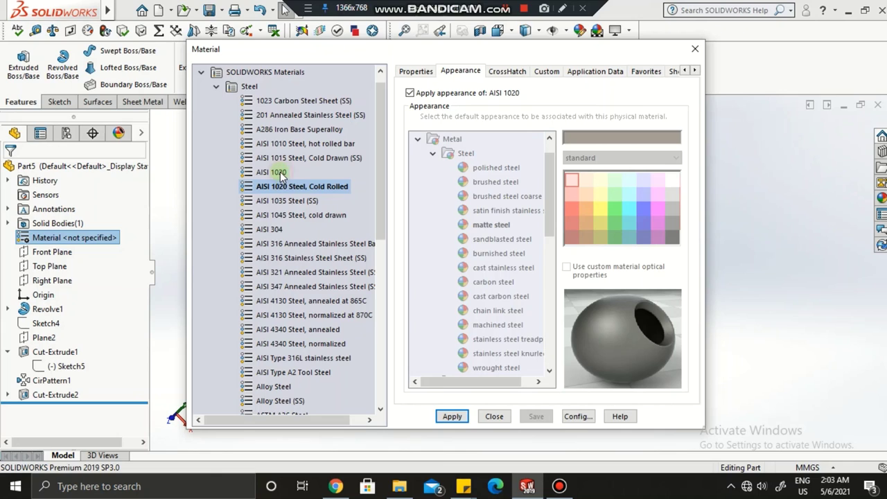
left_click(280, 174)
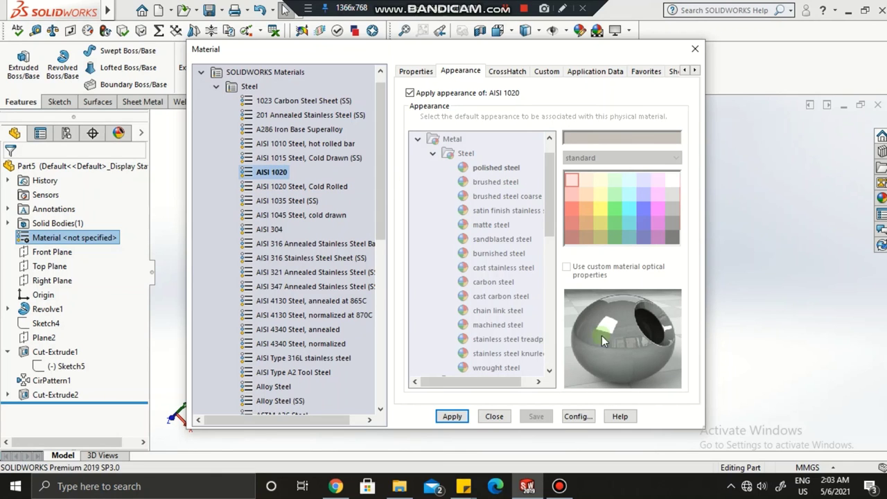
left_click(463, 416)
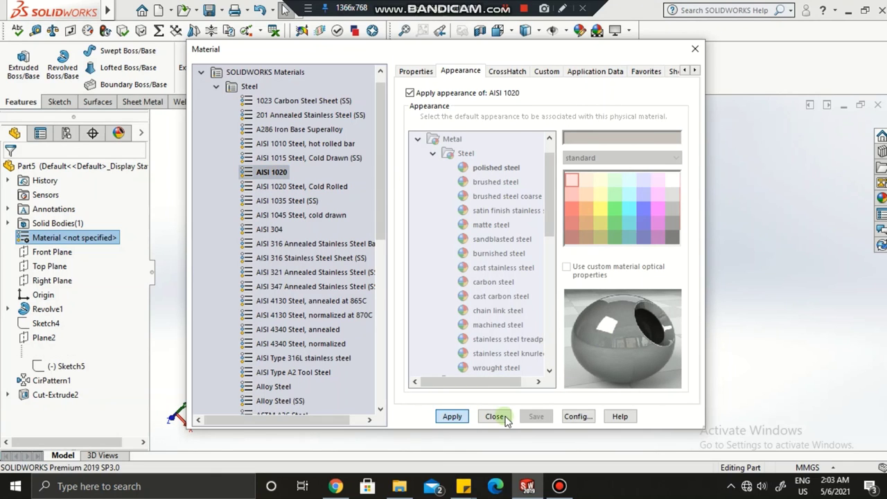
left_click(495, 417)
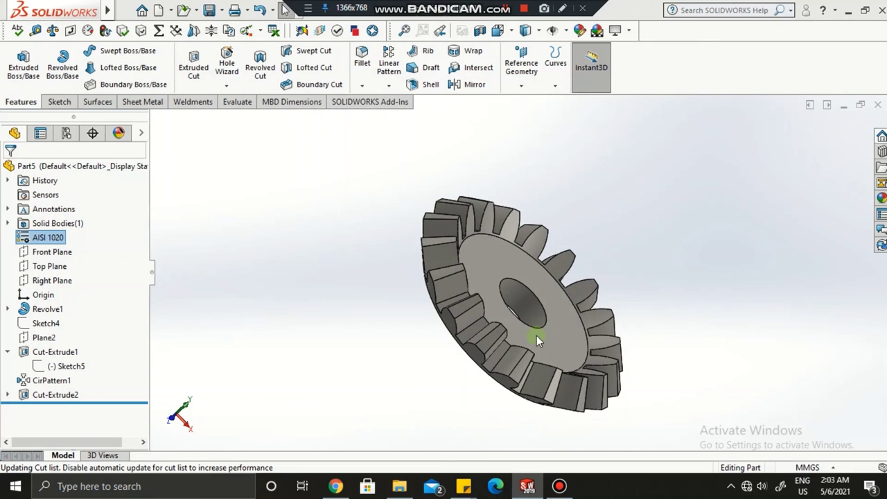
Start a PhotoView 360 final render of the gear.
middle_click_drag(536, 337, 500, 224)
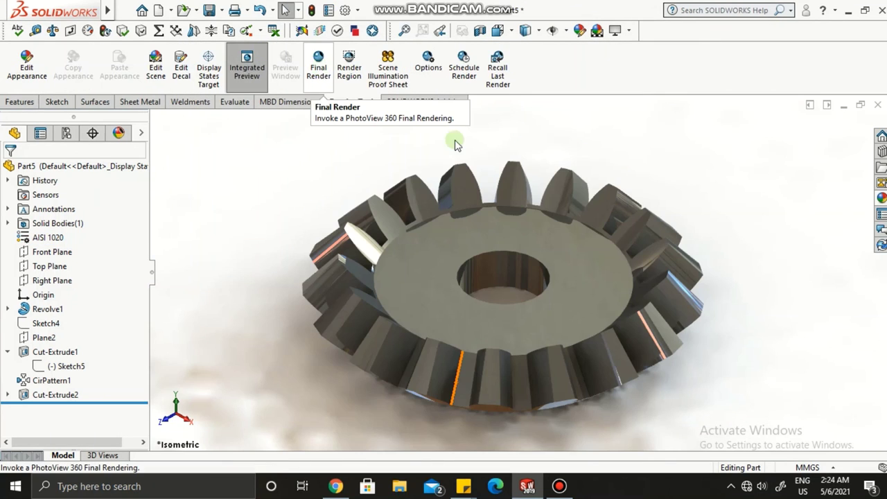
left_click(318, 62)
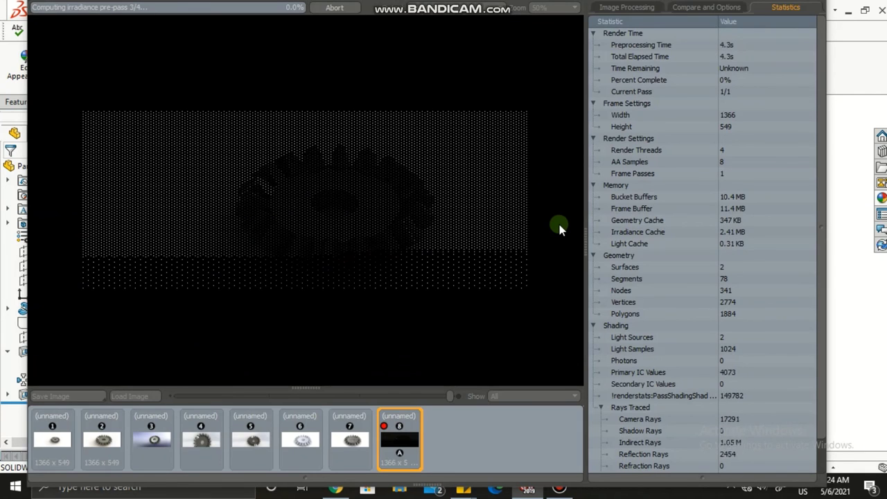